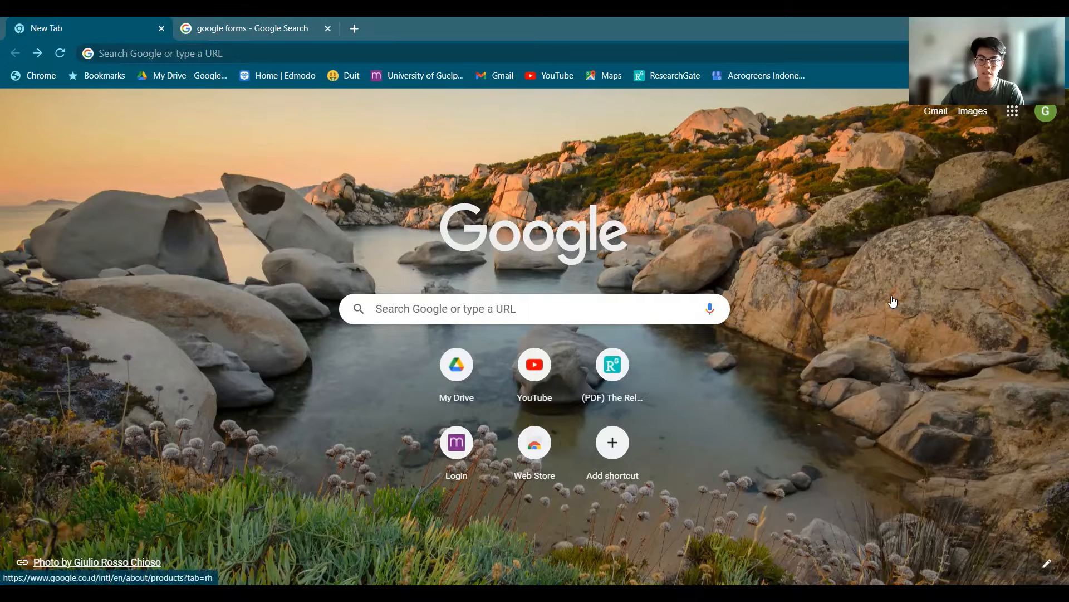
Open Google Forms from the list of Google apps.
{"action": "scroll", "coordinate": [894, 301], "scroll_direction": "down", "scroll_amount": 9}
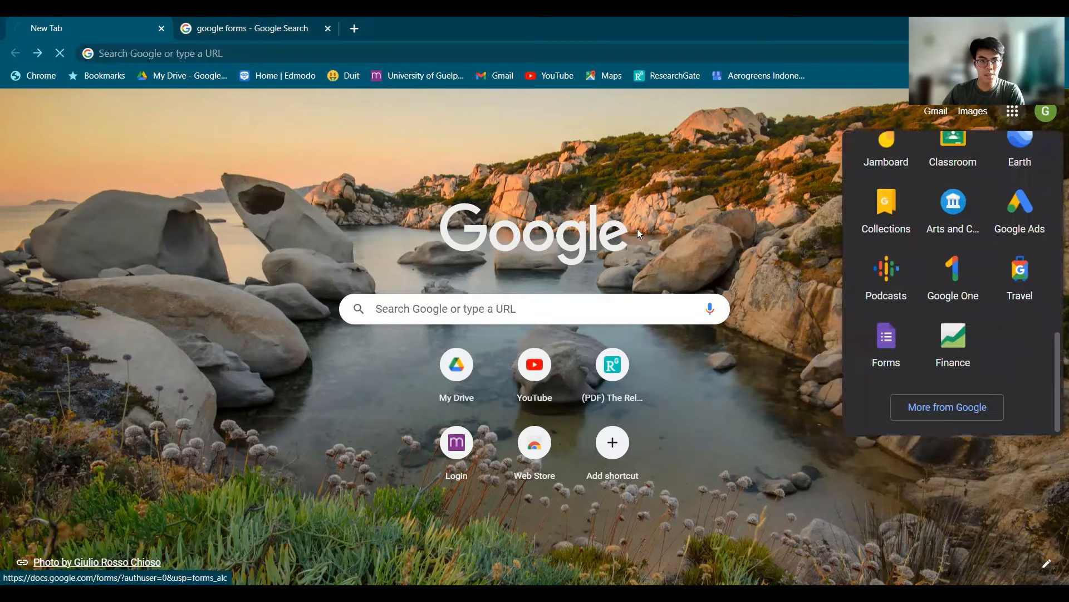
{"action": "left_click", "coordinate": [886, 337]}
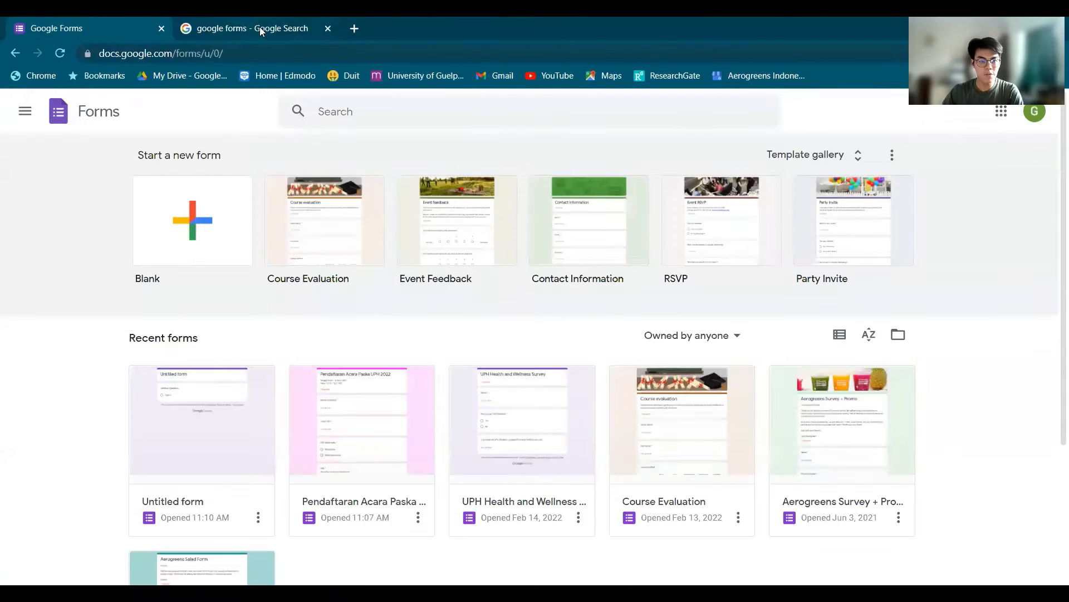
Open Google Forms from the "google forms" search results and create a blank form.
{"action": "left_click", "coordinate": [262, 28]}
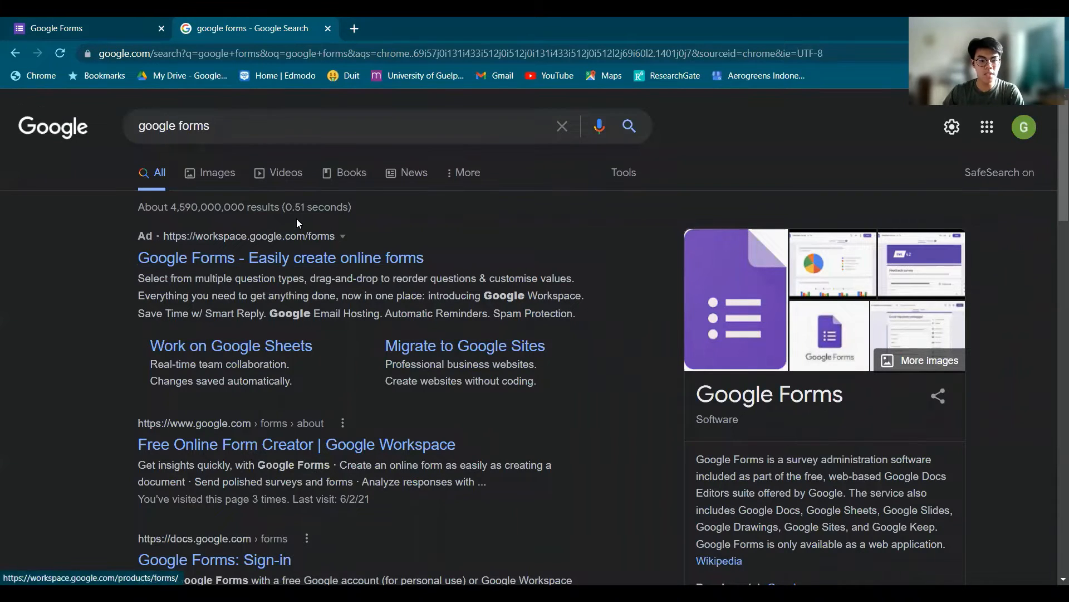
{"action": "scroll", "coordinate": [297, 220], "scroll_direction": "down", "scroll_amount": 1}
{"action": "scroll", "coordinate": [255, 350], "scroll_direction": "down", "scroll_amount": 3}
{"action": "left_click", "coordinate": [180, 334]}
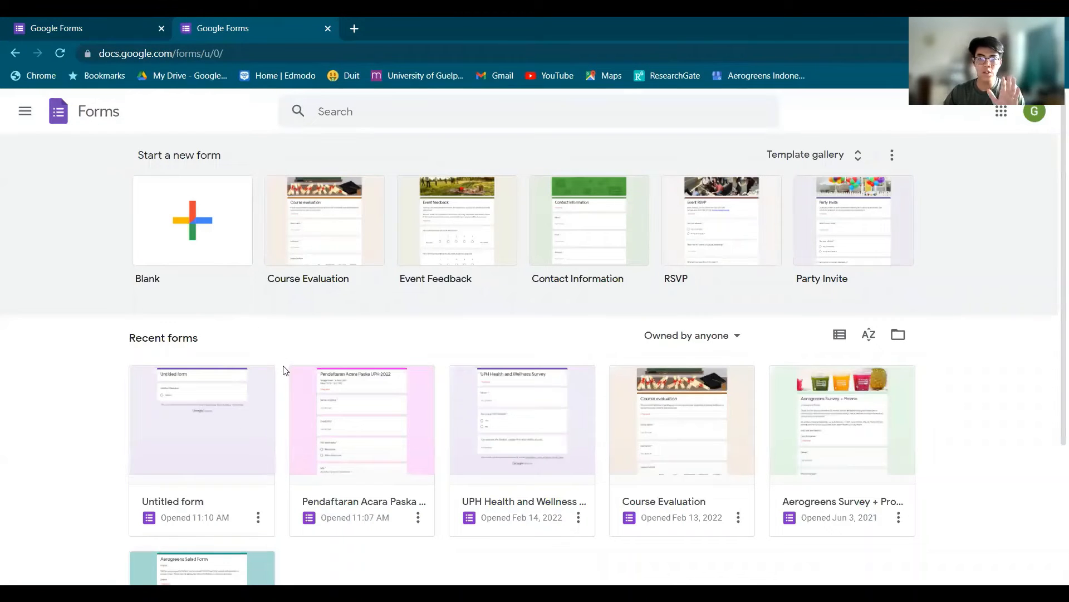
{"action": "left_click", "coordinate": [238, 241]}
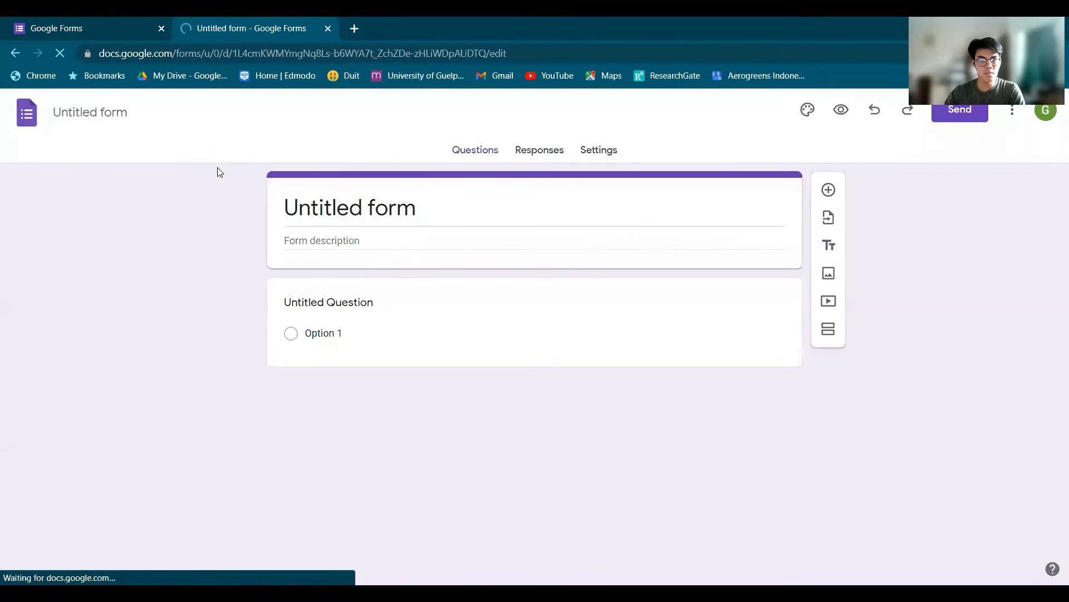
Replace the form's title with "Tech Skills Form".
{"action": "triple_click", "coordinate": [396, 208]}
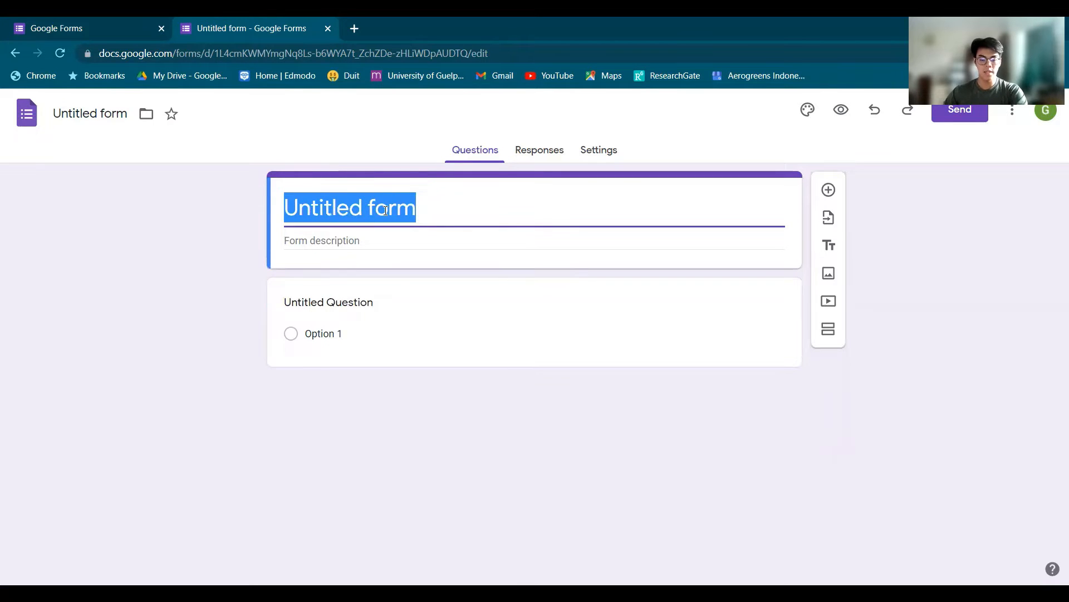
{"action": "type", "text": "Tech Skils"}
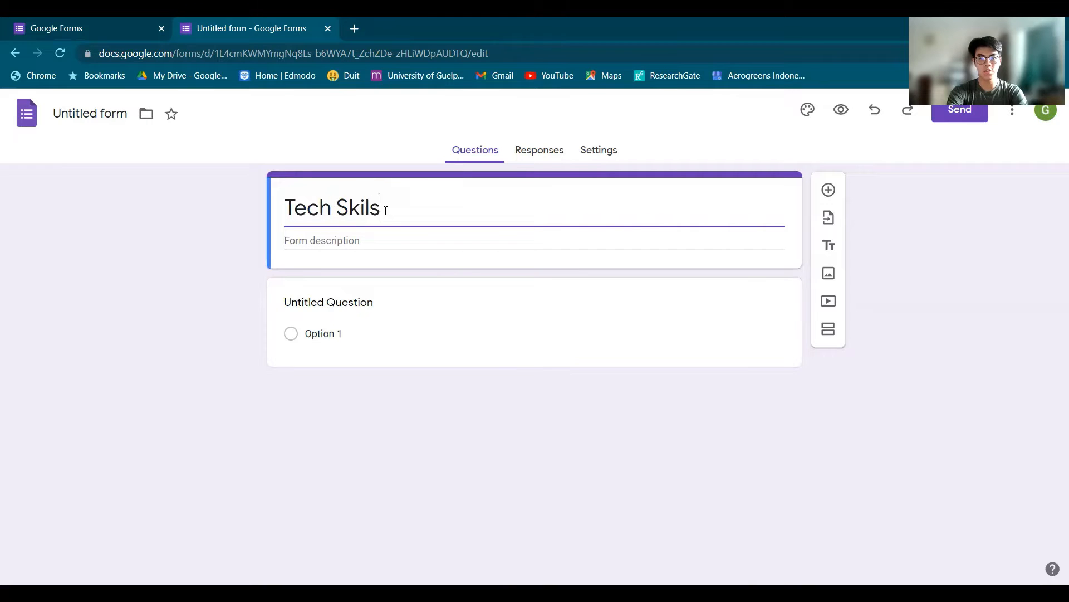
{"action": "key", "text": "BackSpace"}
{"action": "type", "text": "ls Form"}
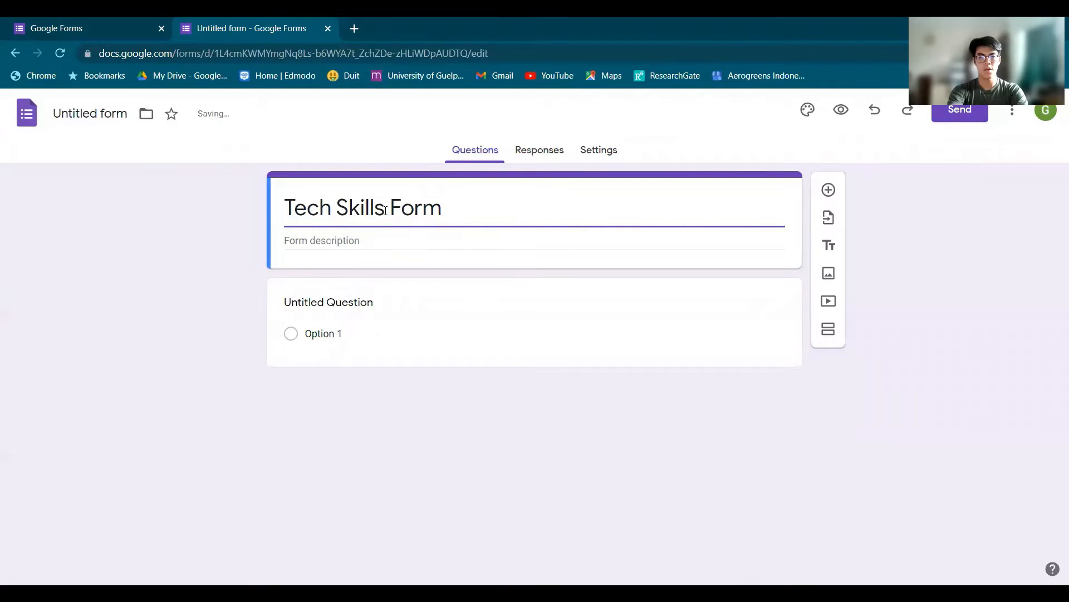
{"action": "left_click", "coordinate": [286, 243]}
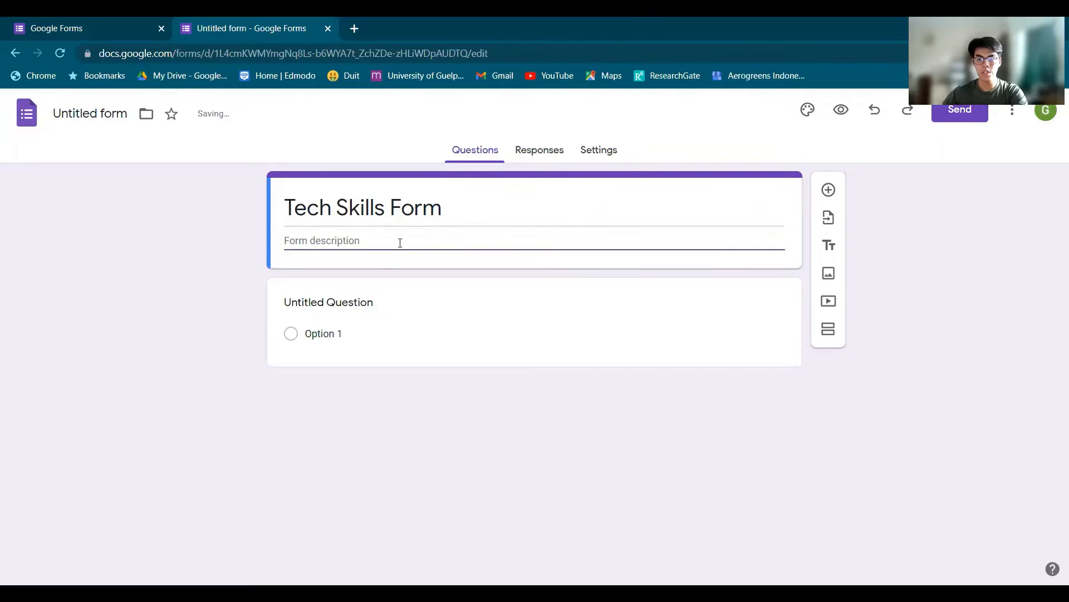
Name the form's file "Tech Skills Form" to match its title.
{"action": "left_click", "coordinate": [101, 117]}
{"action": "left_click", "coordinate": [165, 169]}
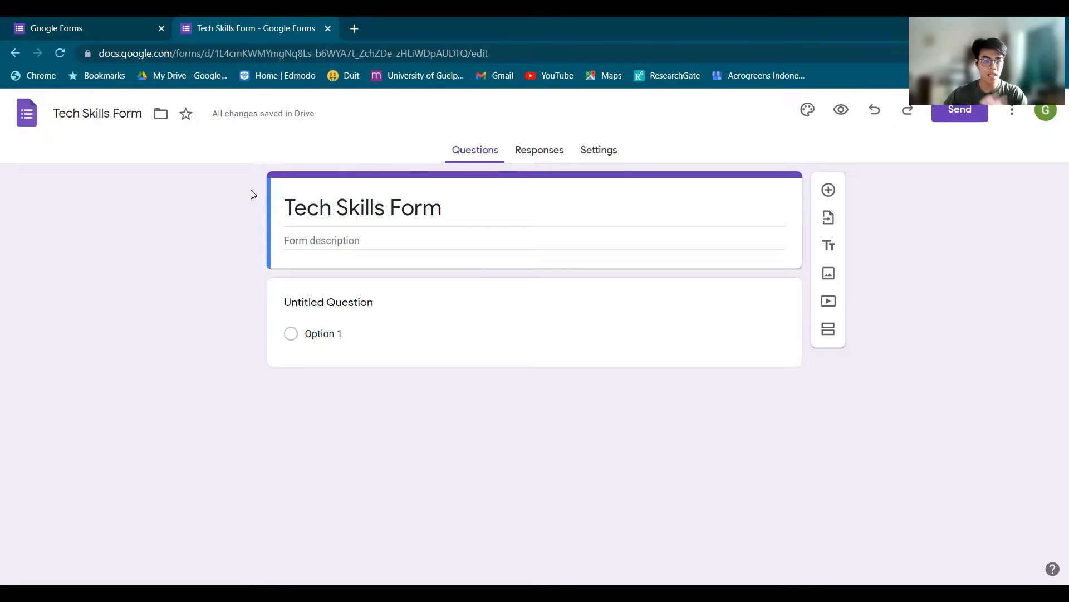
{"action": "triple_click", "coordinate": [101, 114]}
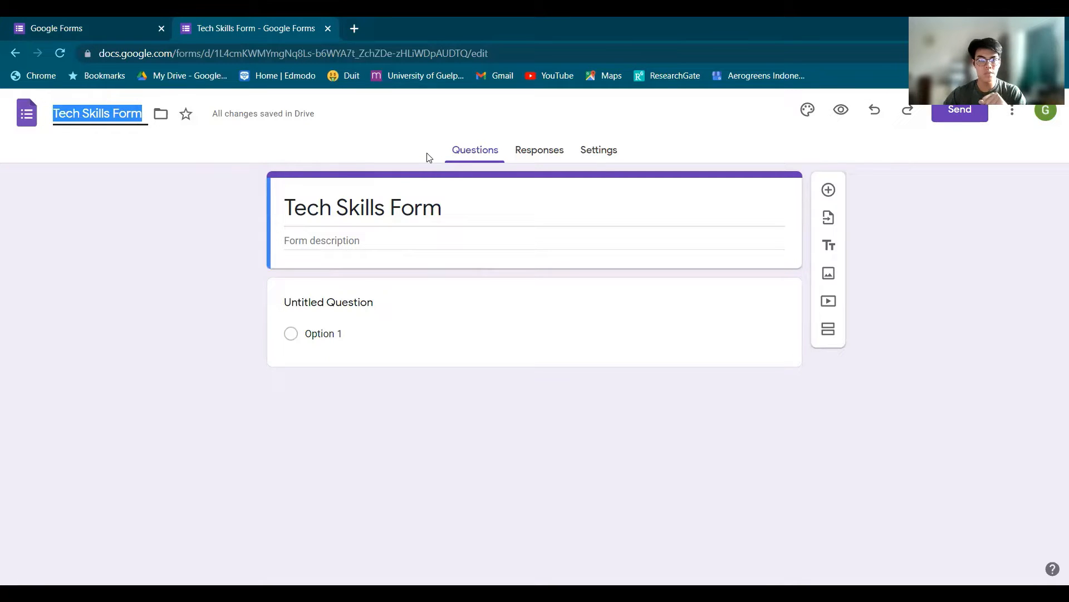
Turn the first question into a short-answer question reading "What's your name?".
{"action": "left_click", "coordinate": [351, 303]}
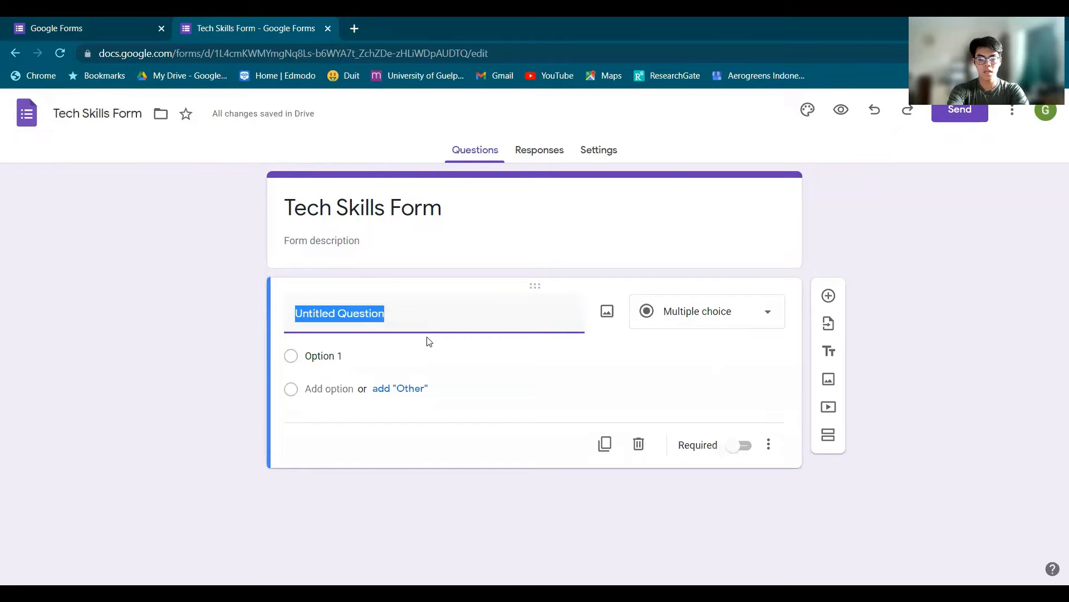
{"action": "type", "text": "What's y"}
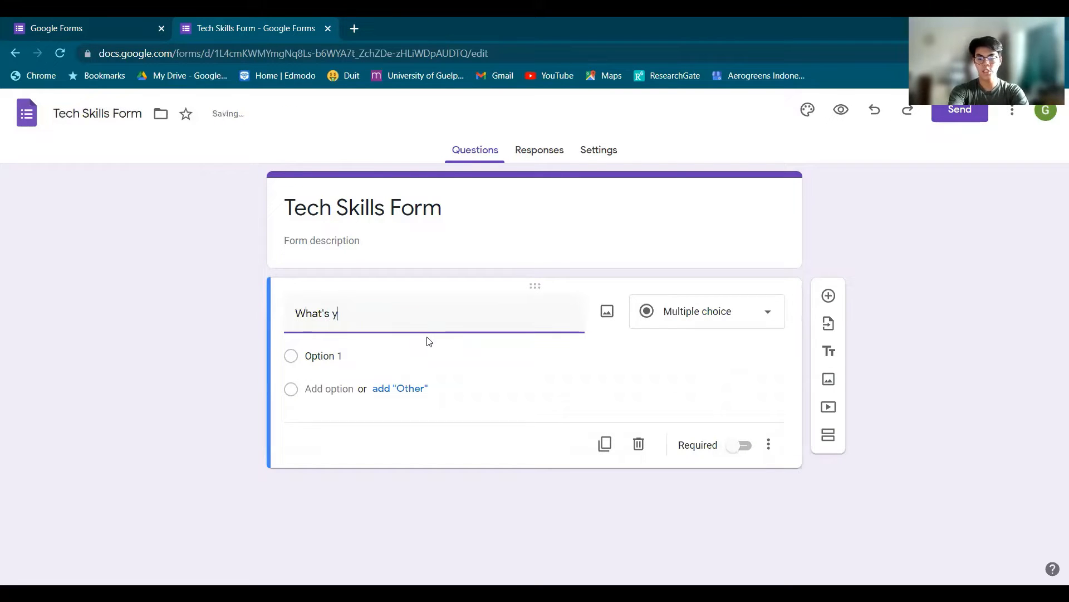
{"action": "type", "text": "our name"}
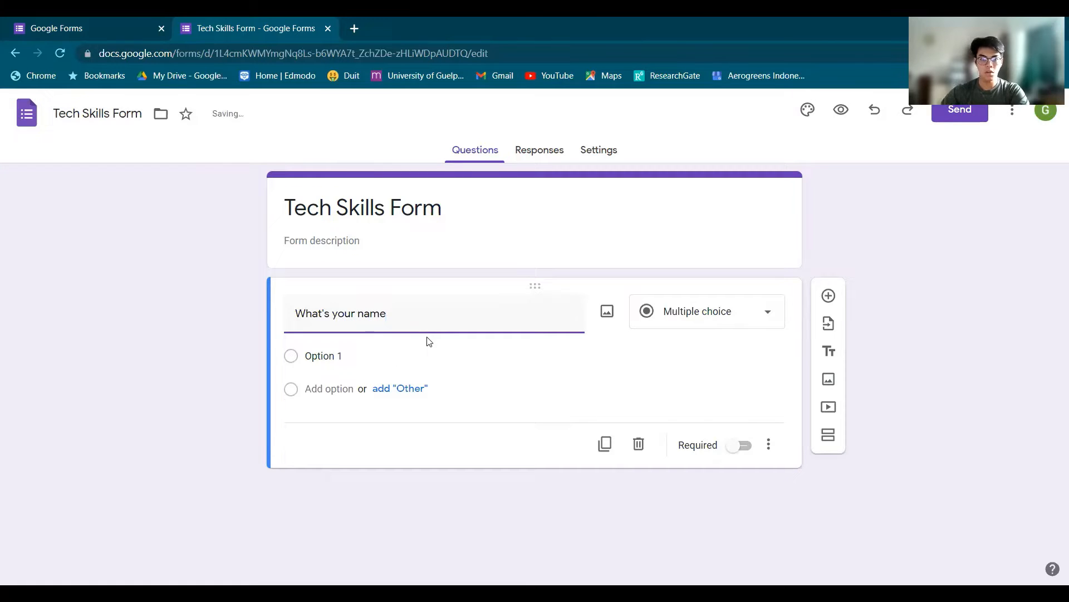
{"action": "type", "text": "?"}
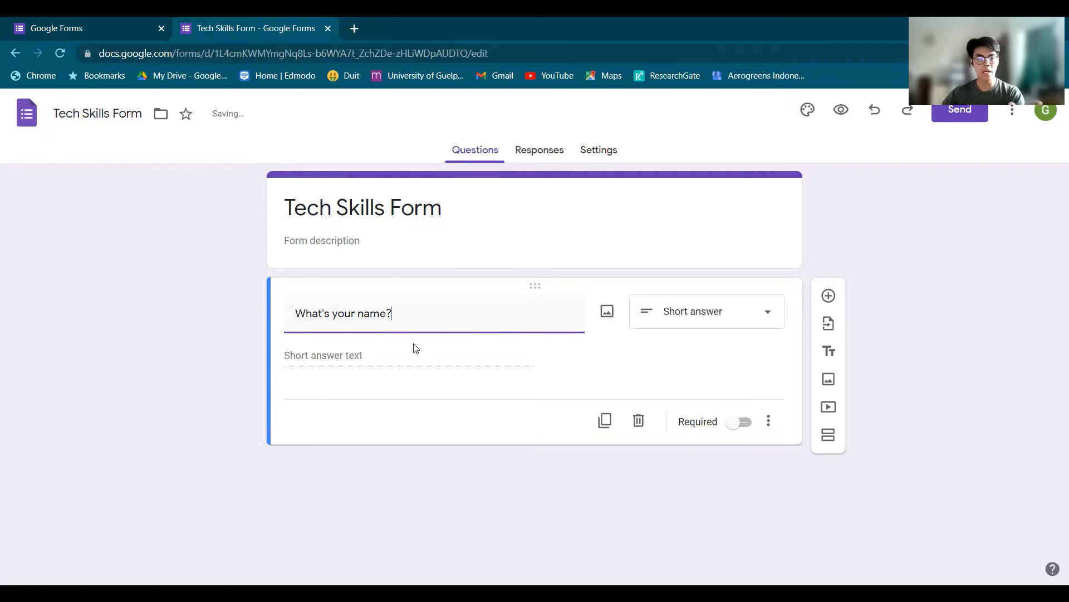
{"action": "left_click", "coordinate": [415, 355]}
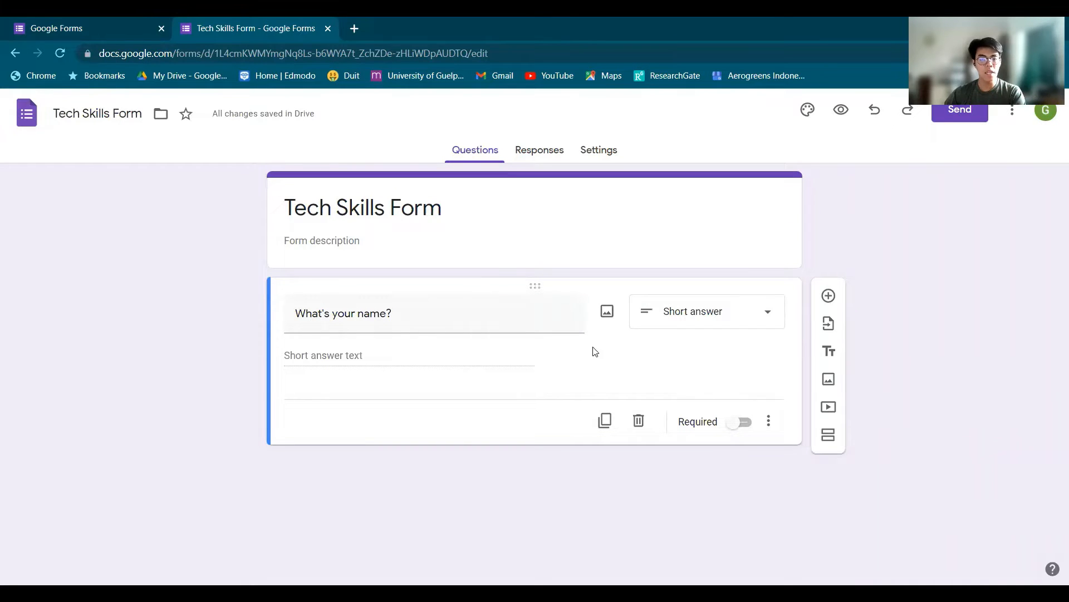
Keep Short answer as the name question's type and make the question required.
{"action": "left_click", "coordinate": [724, 325]}
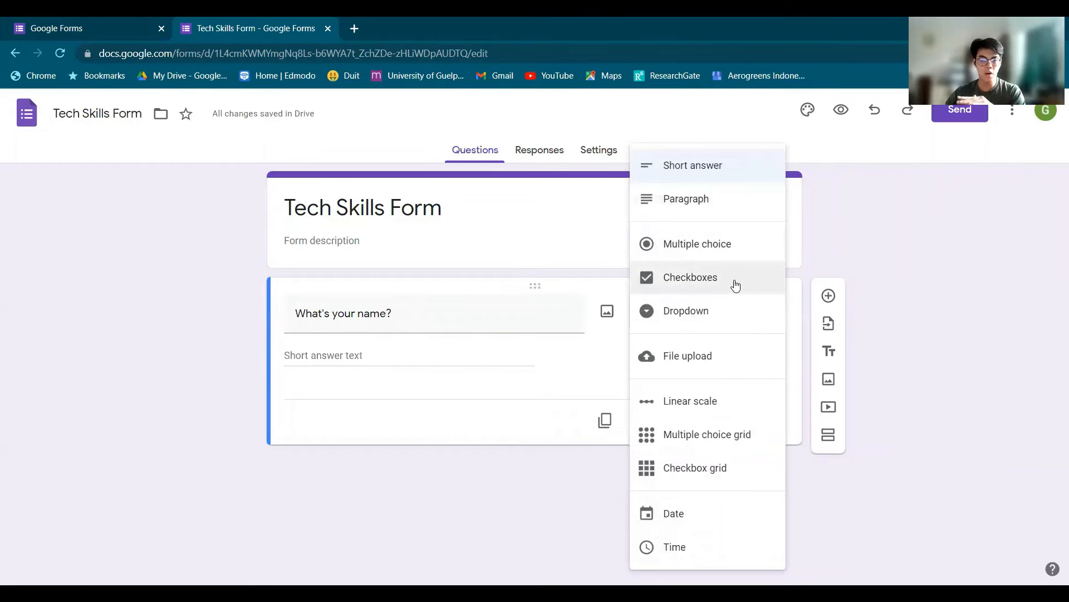
{"action": "left_click", "coordinate": [841, 288]}
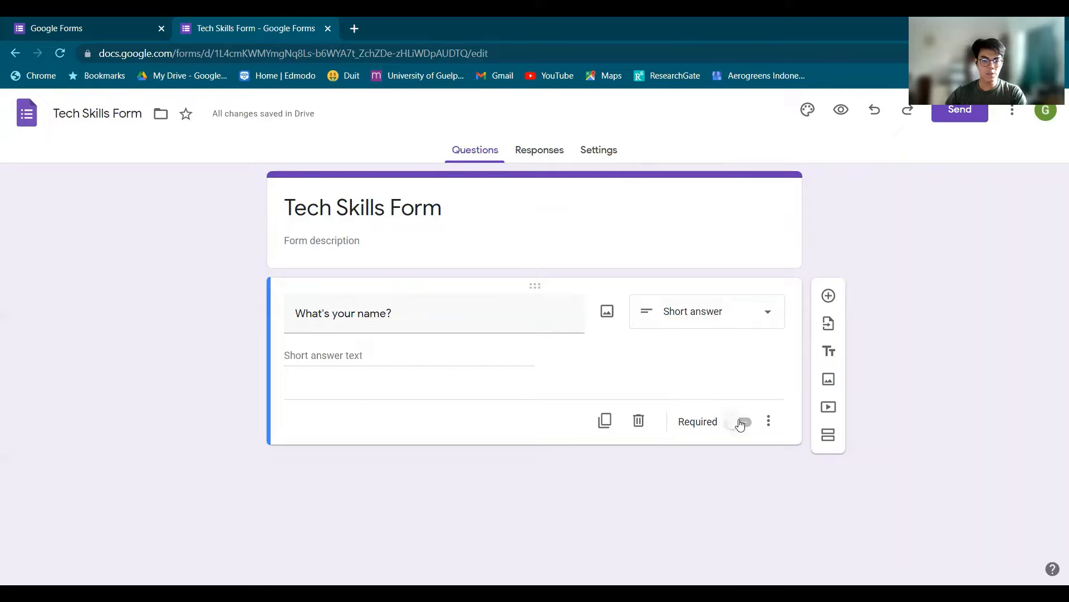
{"action": "left_click", "coordinate": [741, 423]}
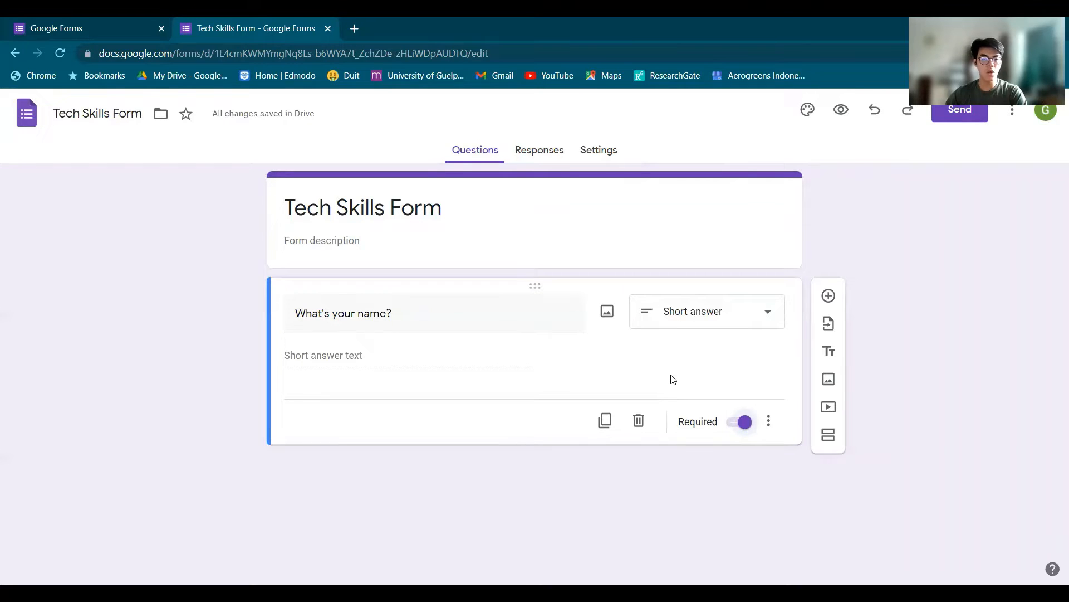
Add a multiple-choice question below the name question with the text "Choose A or B".
{"action": "left_click", "coordinate": [829, 294]}
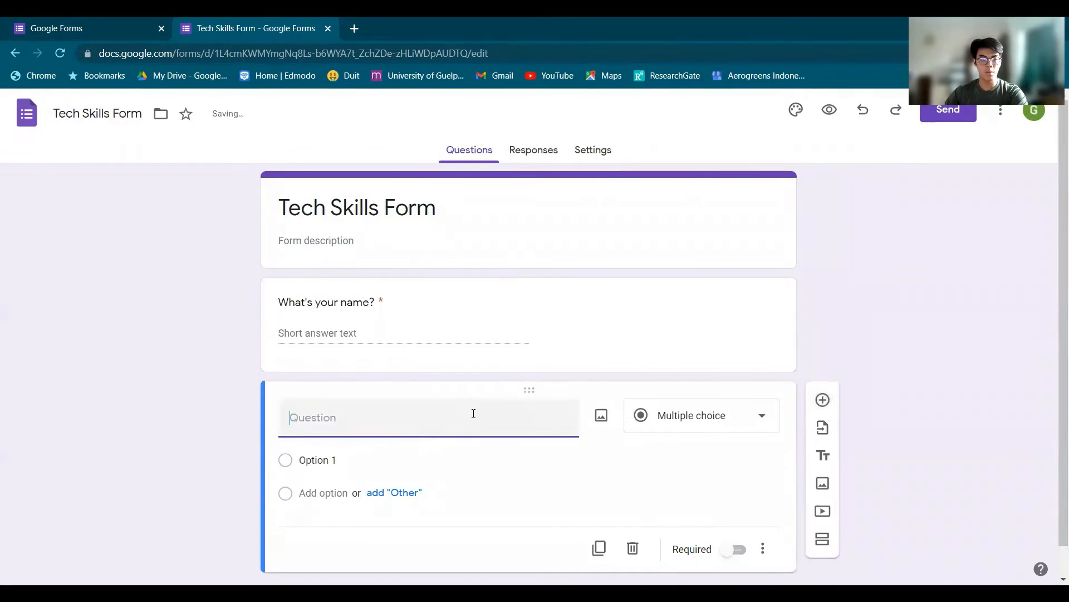
{"action": "type", "text": "Choo"}
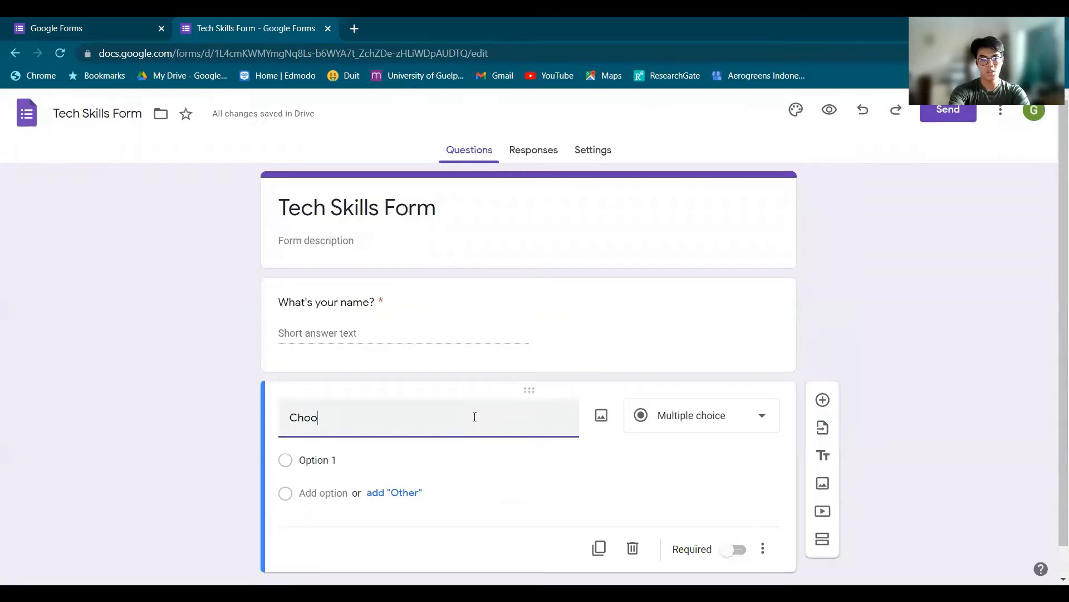
{"action": "type", "text": "se A or B"}
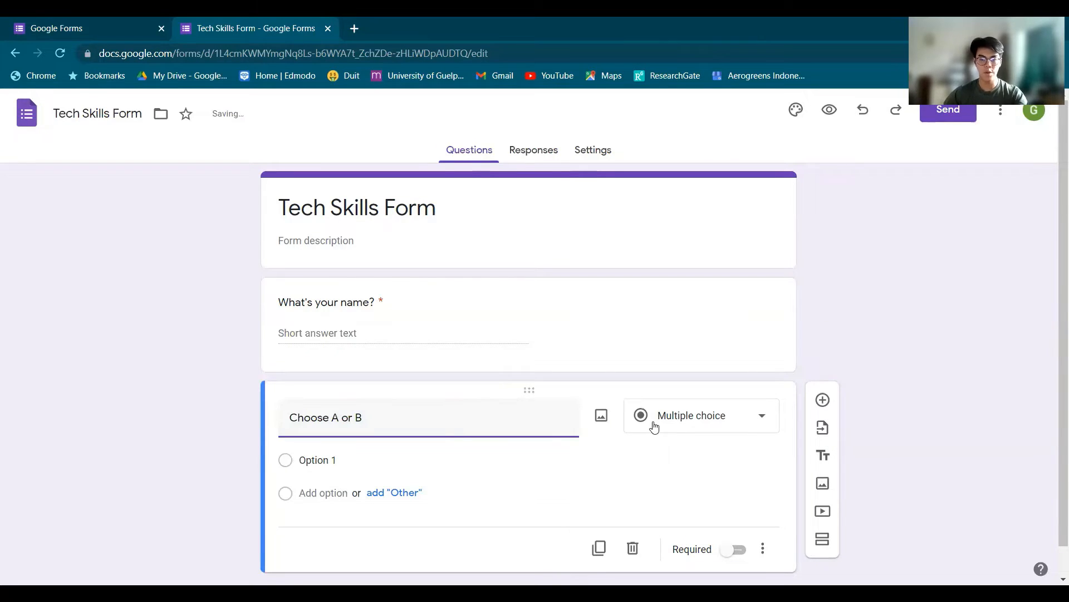
Review the answer types and image sources available for the "Choose A or B" question.
{"action": "left_click", "coordinate": [685, 417]}
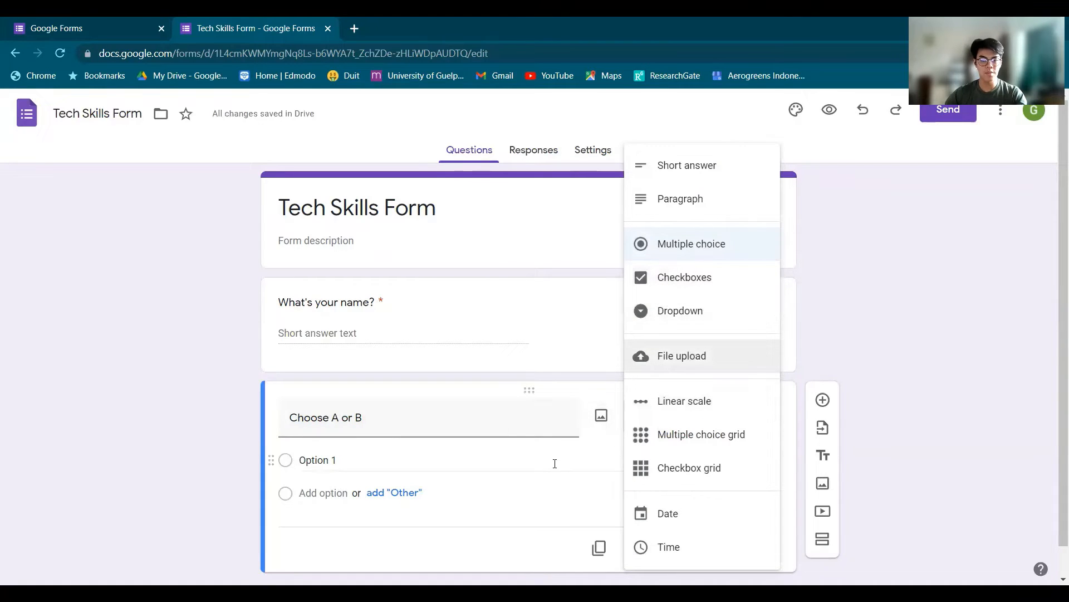
{"action": "left_click", "coordinate": [215, 381]}
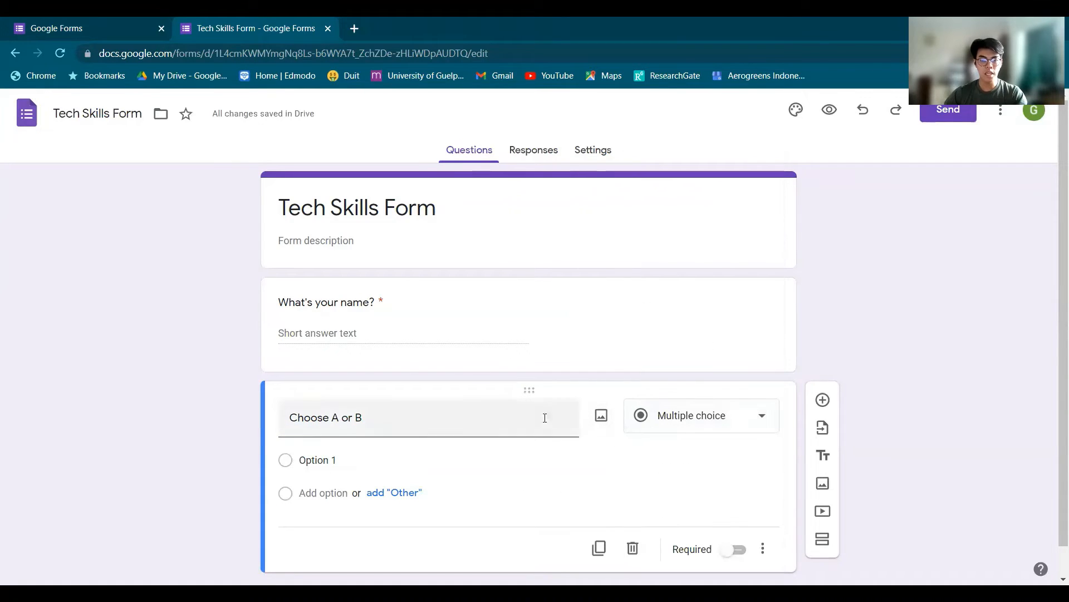
{"action": "left_click", "coordinate": [602, 415]}
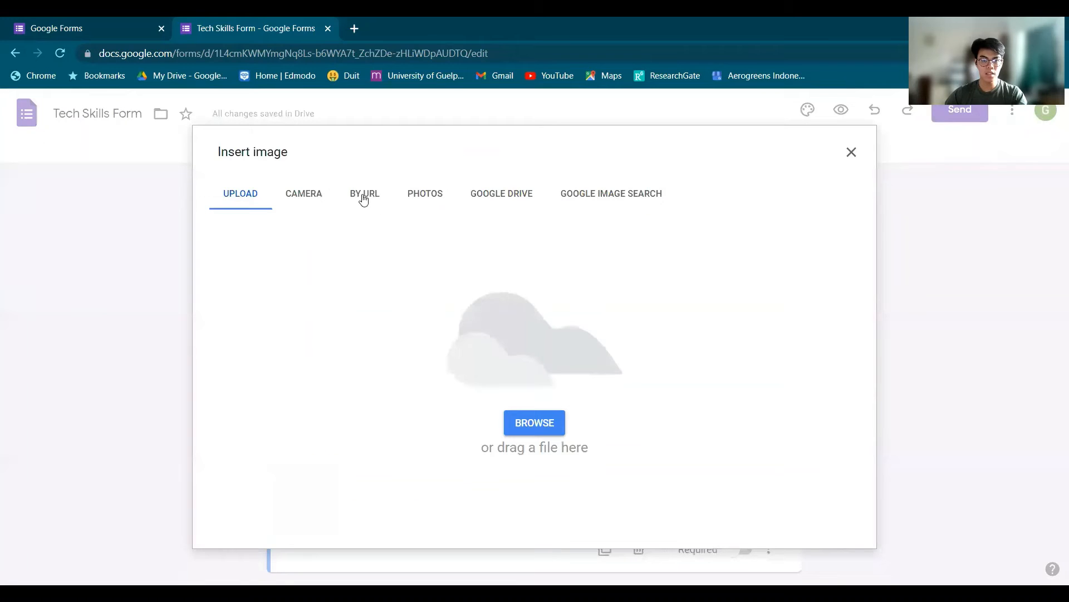
{"action": "left_click", "coordinate": [852, 153]}
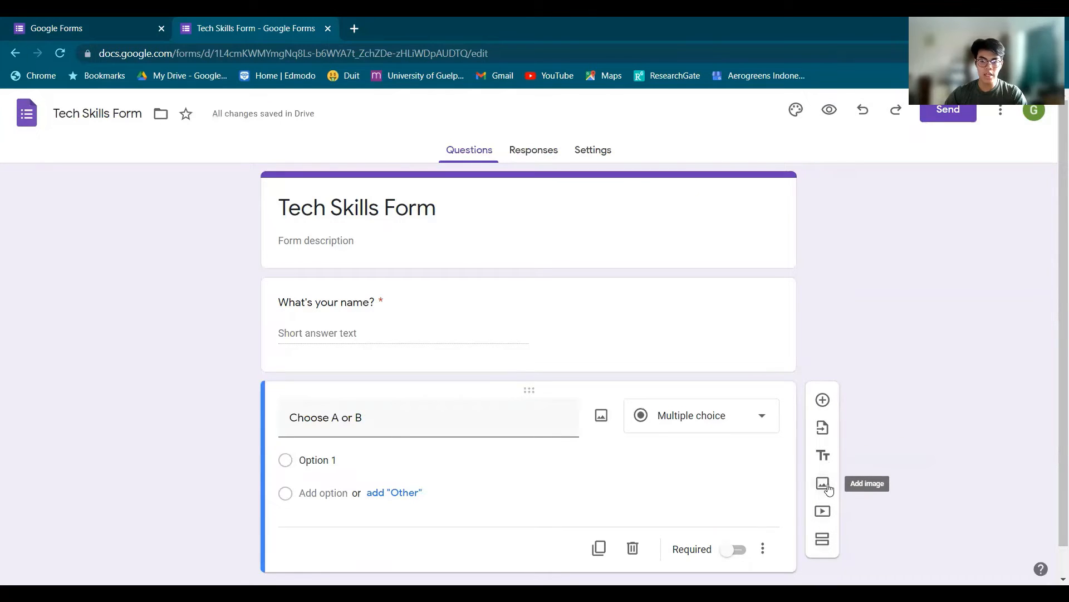
Add a new section after the "Choose A or B" question and review the form's two sections.
{"action": "left_click", "coordinate": [827, 547]}
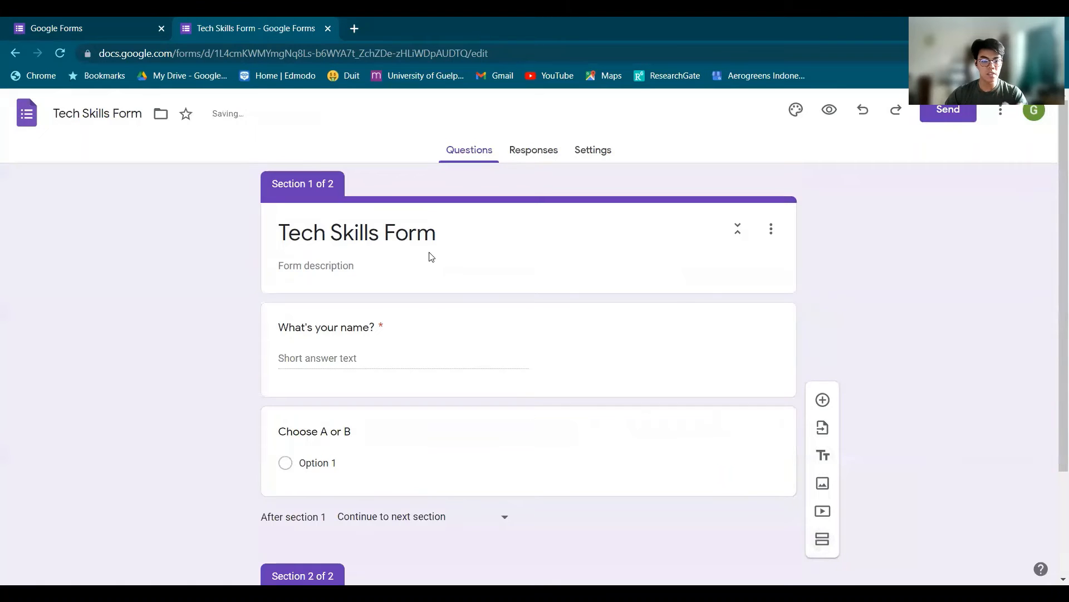
{"action": "scroll", "coordinate": [401, 286], "scroll_direction": "down", "scroll_amount": 3}
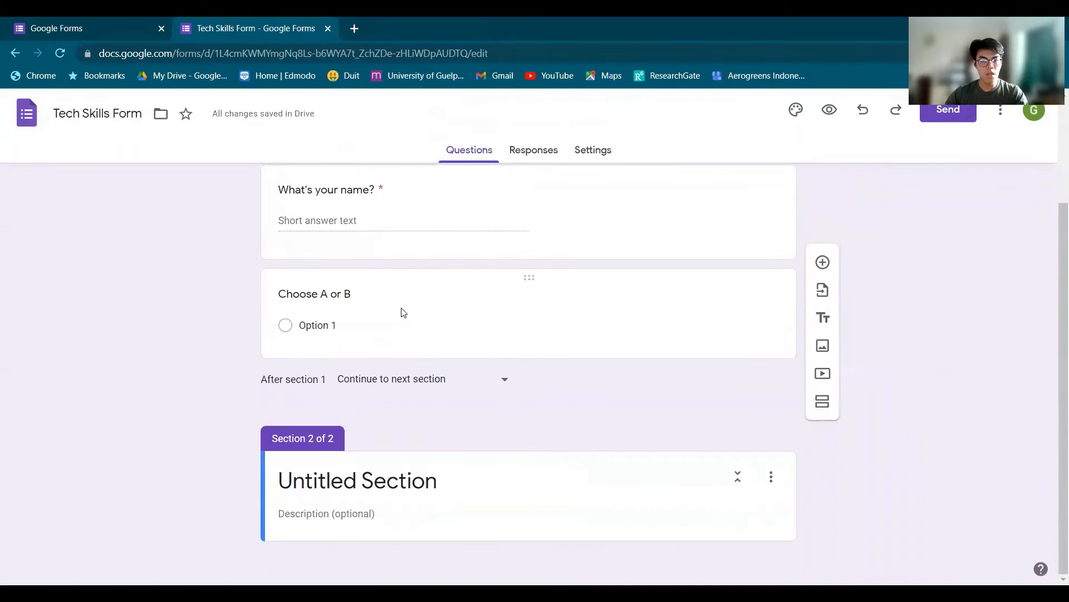
{"action": "scroll", "coordinate": [402, 311], "scroll_direction": "up", "scroll_amount": 3}
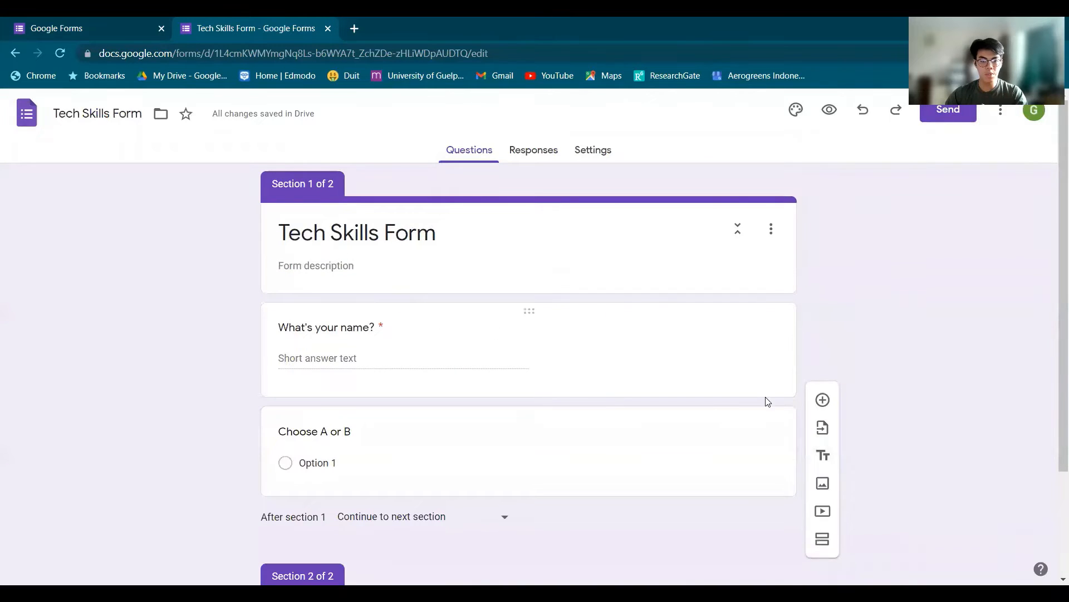
{"action": "scroll", "coordinate": [362, 426], "scroll_direction": "down", "scroll_amount": 2}
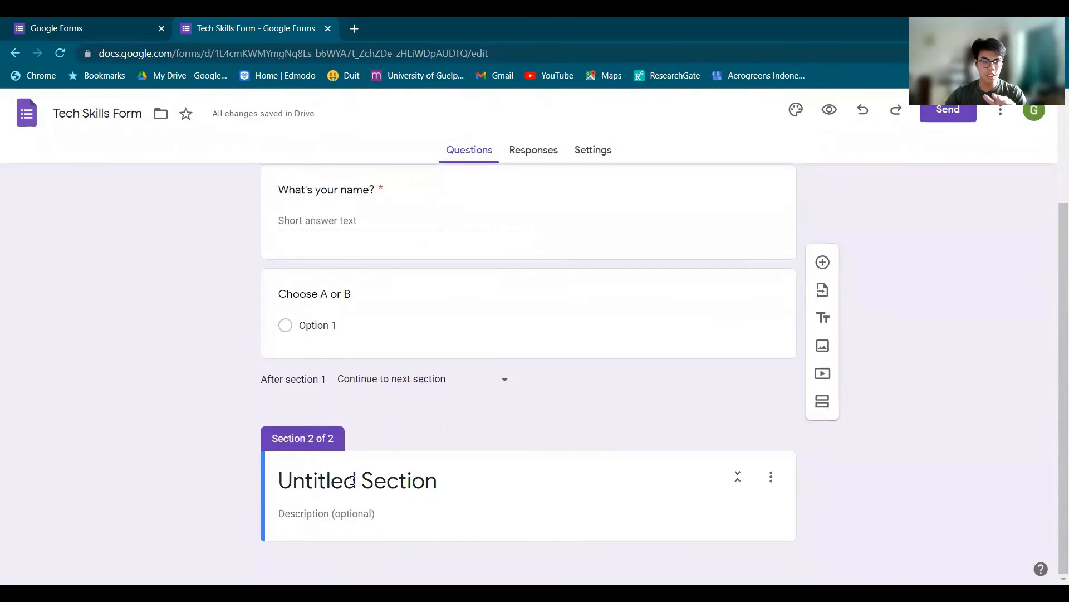
{"action": "scroll", "coordinate": [356, 474], "scroll_direction": "up", "scroll_amount": 2}
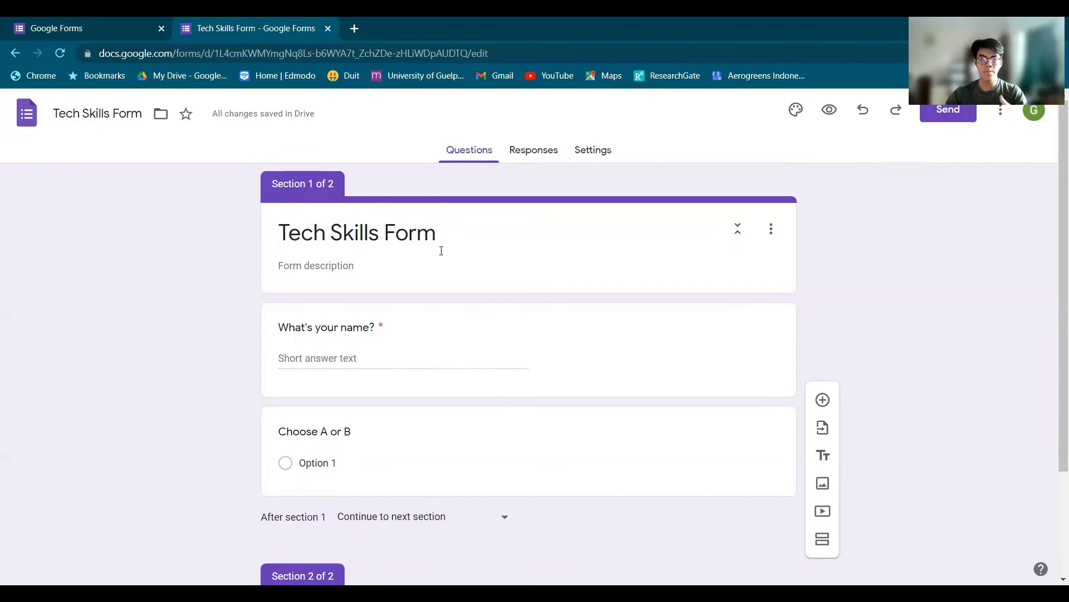
{"action": "scroll", "coordinate": [441, 251], "scroll_direction": "down", "scroll_amount": 1}
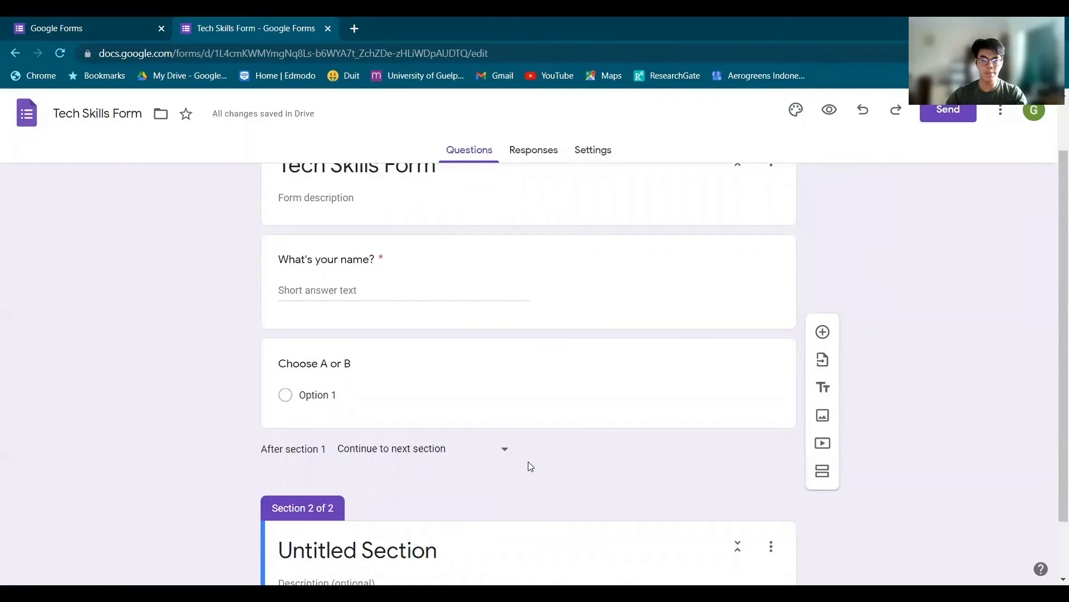
Open the form's theme options and try a dark blue and a light blue preset theme color.
{"action": "left_click", "coordinate": [461, 305]}
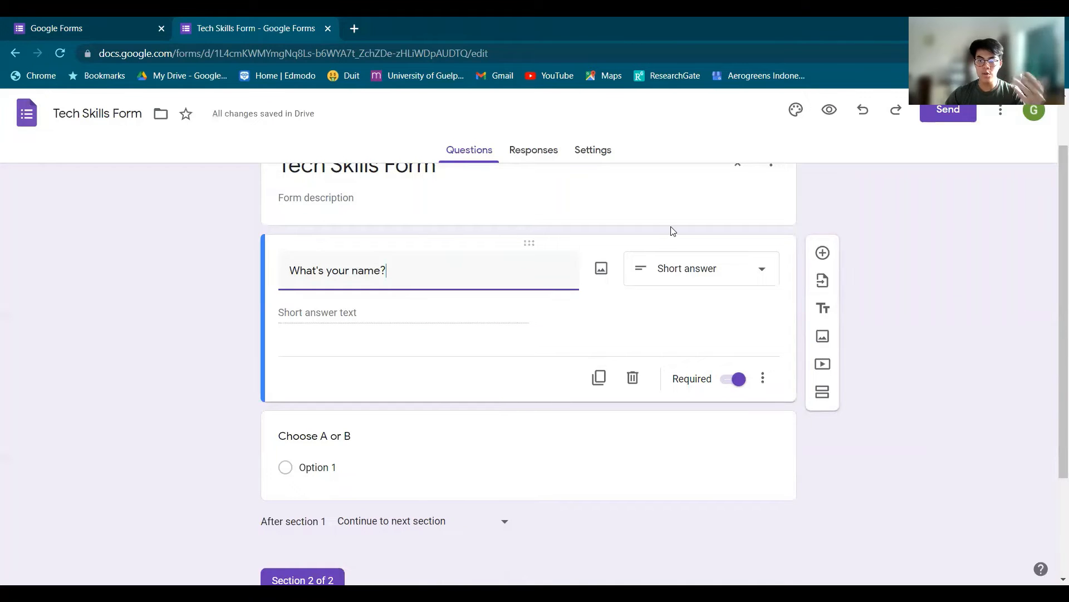
{"action": "scroll", "coordinate": [672, 228], "scroll_direction": "up", "scroll_amount": 1}
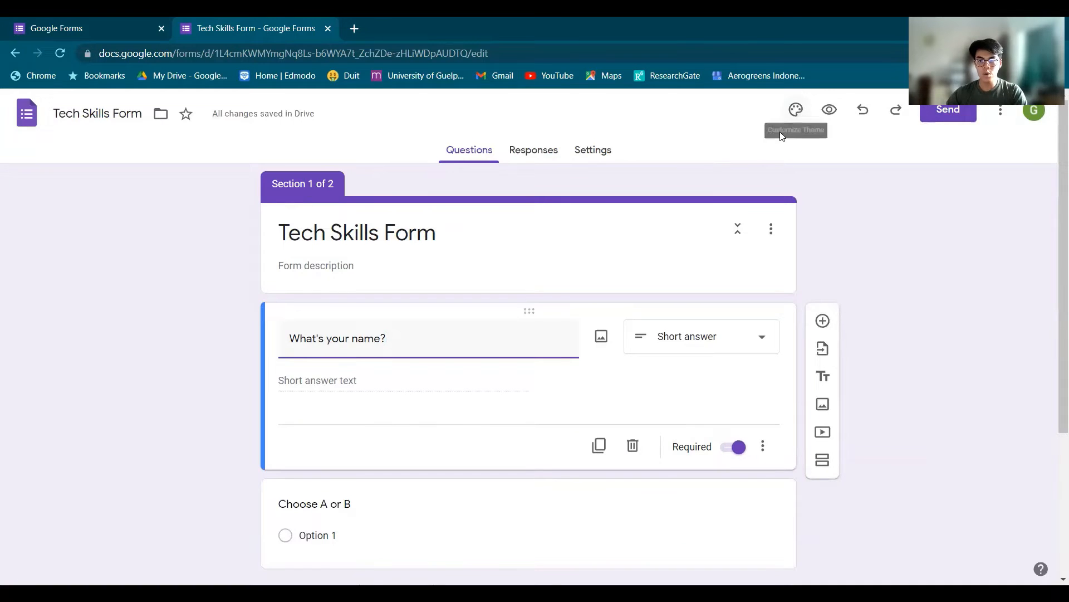
{"action": "left_click", "coordinate": [796, 110]}
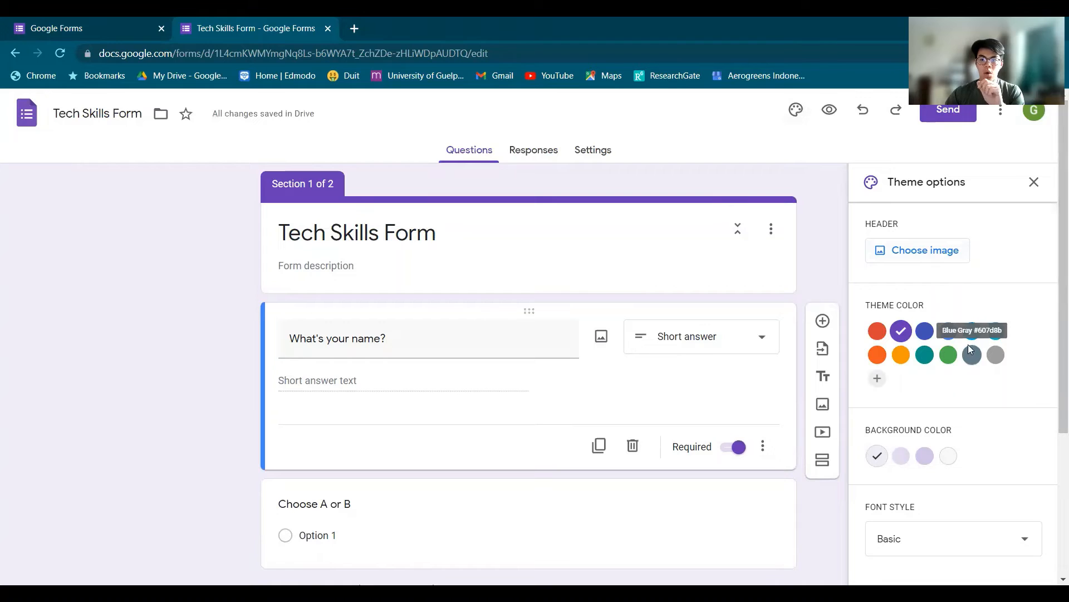
{"action": "left_click", "coordinate": [925, 336]}
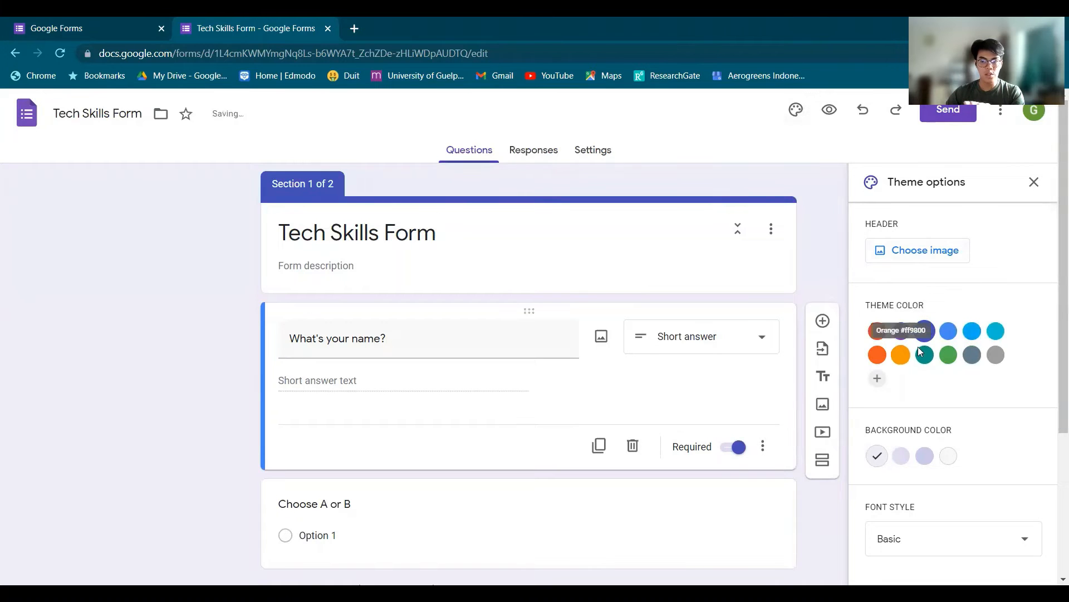
{"action": "left_click", "coordinate": [969, 337]}
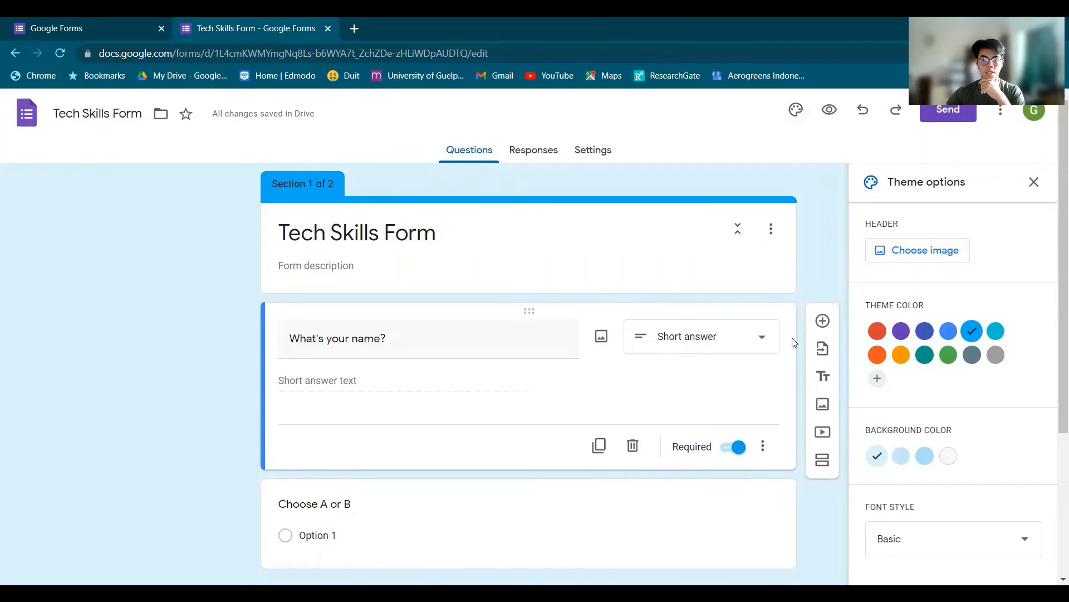
Add the custom green #2e7b37 as the form's theme color.
{"action": "left_click", "coordinate": [881, 380]}
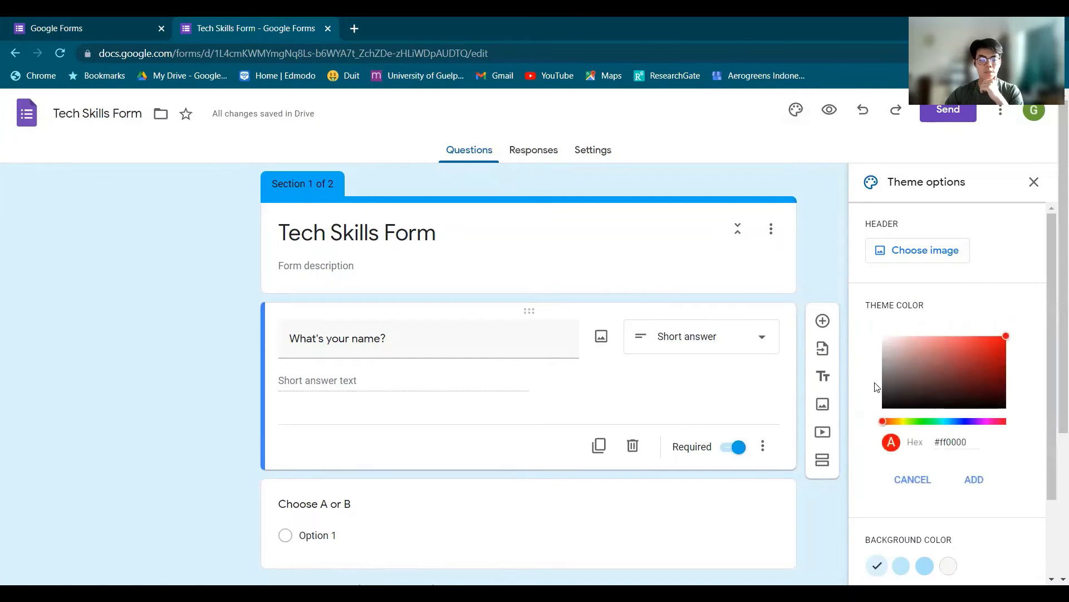
{"action": "mouse_move", "coordinate": [968, 358]}
{"action": "left_mouse_down"}
{"action": "mouse_move", "coordinate": [920, 363]}
{"action": "mouse_move", "coordinate": [962, 375]}
{"action": "left_mouse_up"}
{"action": "left_click", "coordinate": [926, 422]}
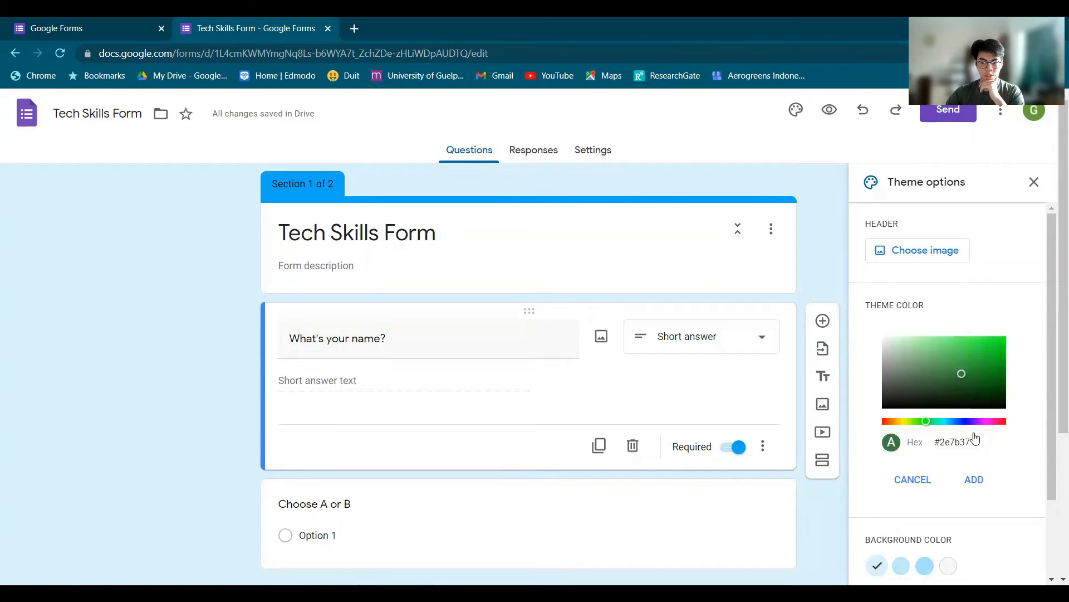
{"action": "left_click", "coordinate": [975, 479]}
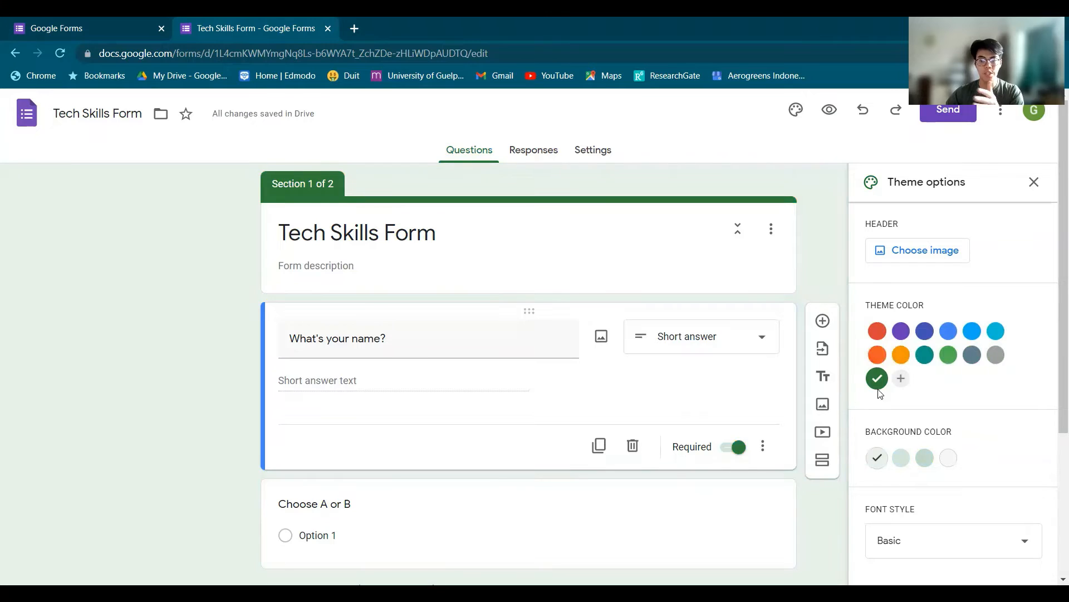
{"action": "scroll", "coordinate": [933, 412], "scroll_direction": "down", "scroll_amount": 2}
{"action": "scroll", "coordinate": [929, 423], "scroll_direction": "up", "scroll_amount": 2}
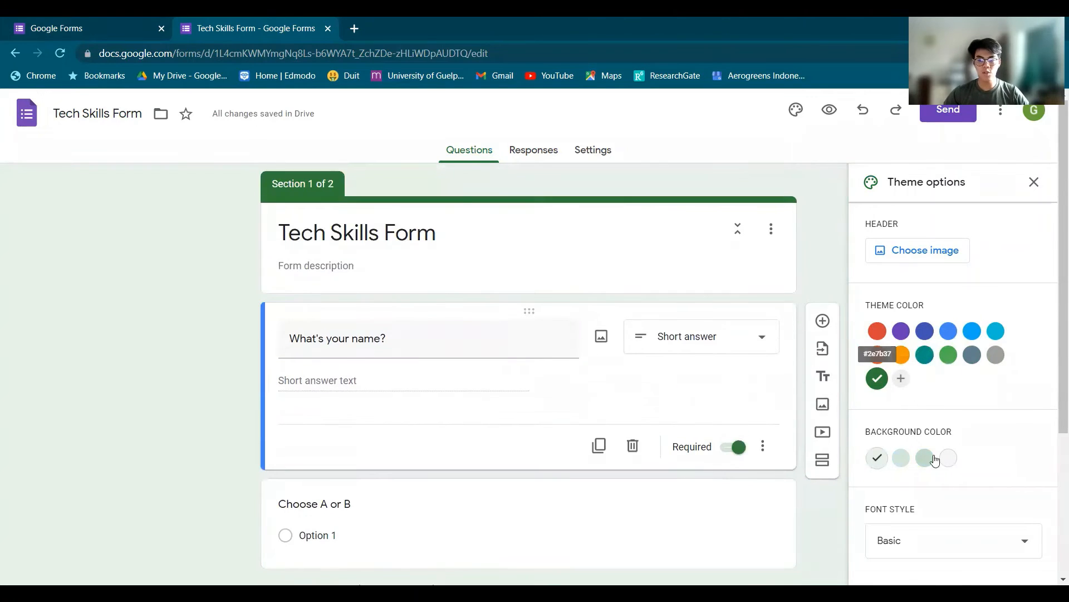
Try the Decorative, Formal and Playful font styles on the form and return the font style to Basic.
{"action": "scroll", "coordinate": [1054, 429], "scroll_direction": "down", "scroll_amount": 1}
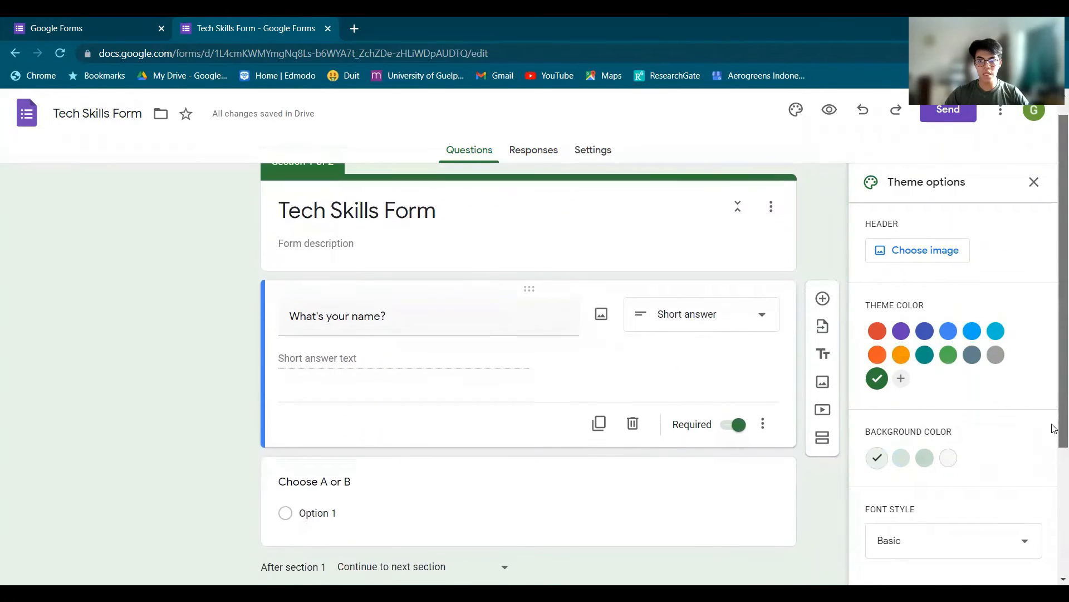
{"action": "scroll", "coordinate": [1054, 429], "scroll_direction": "up", "scroll_amount": 1}
{"action": "left_click", "coordinate": [991, 540]}
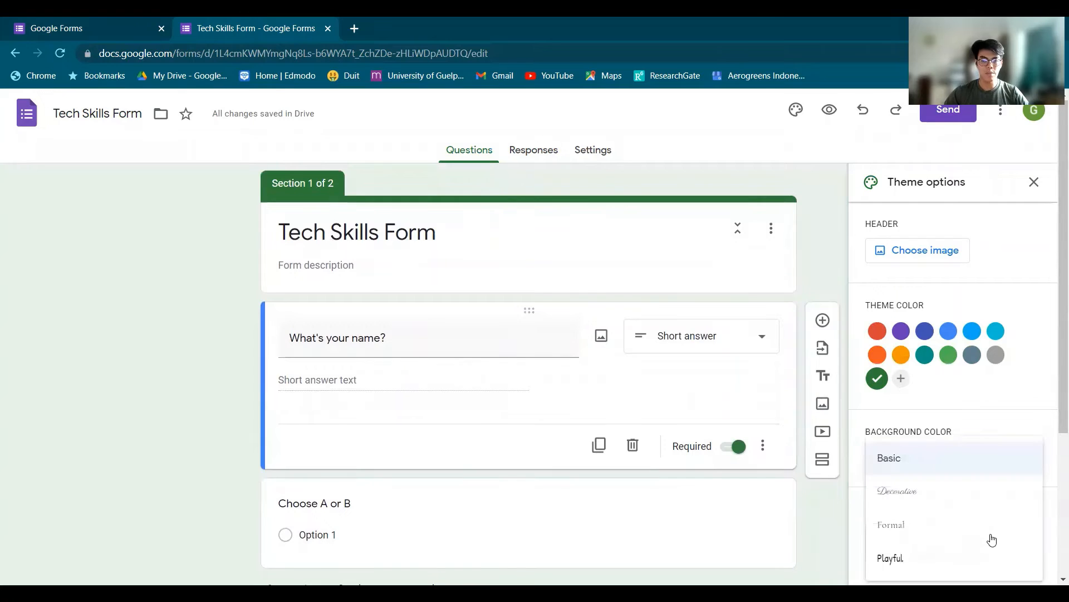
{"action": "left_click", "coordinate": [980, 492]}
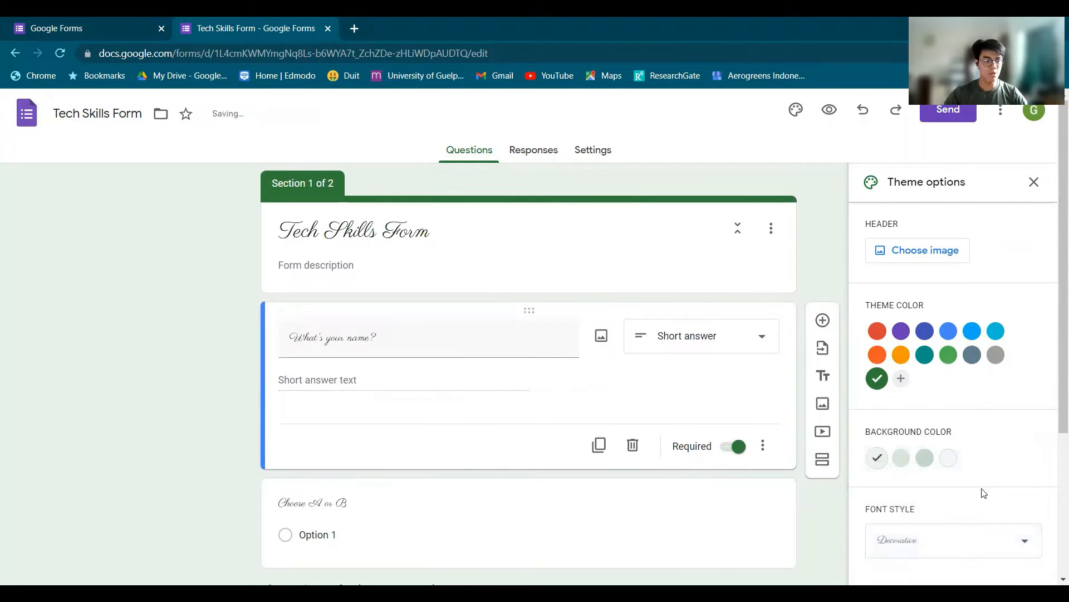
{"action": "left_click", "coordinate": [960, 536]}
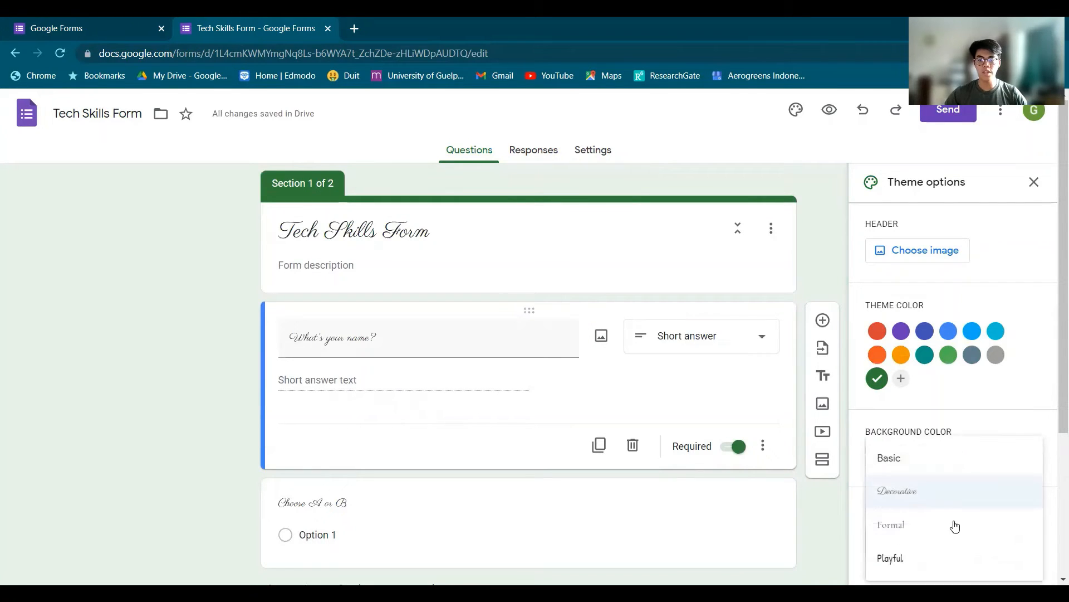
{"action": "left_click", "coordinate": [954, 524]}
{"action": "left_click", "coordinate": [948, 540]}
{"action": "left_click", "coordinate": [899, 558]}
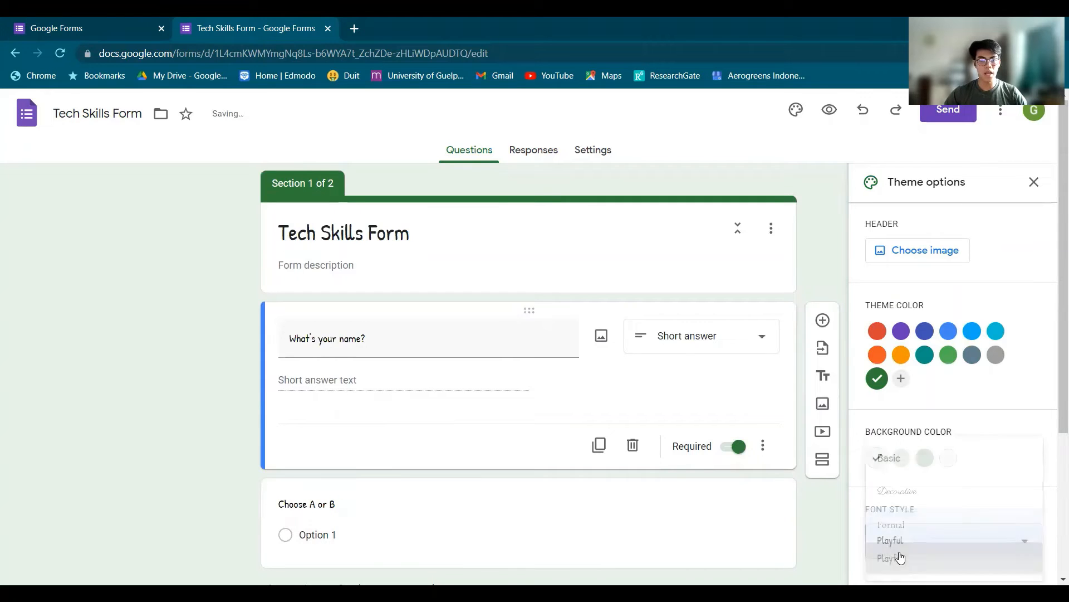
{"action": "left_click", "coordinate": [920, 546]}
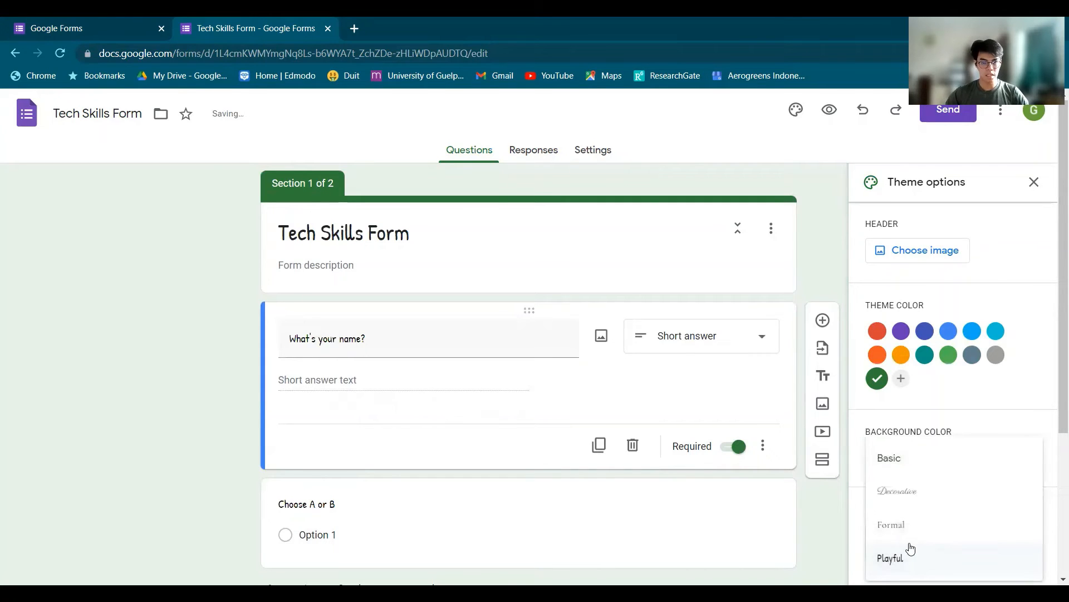
{"action": "left_click", "coordinate": [889, 461]}
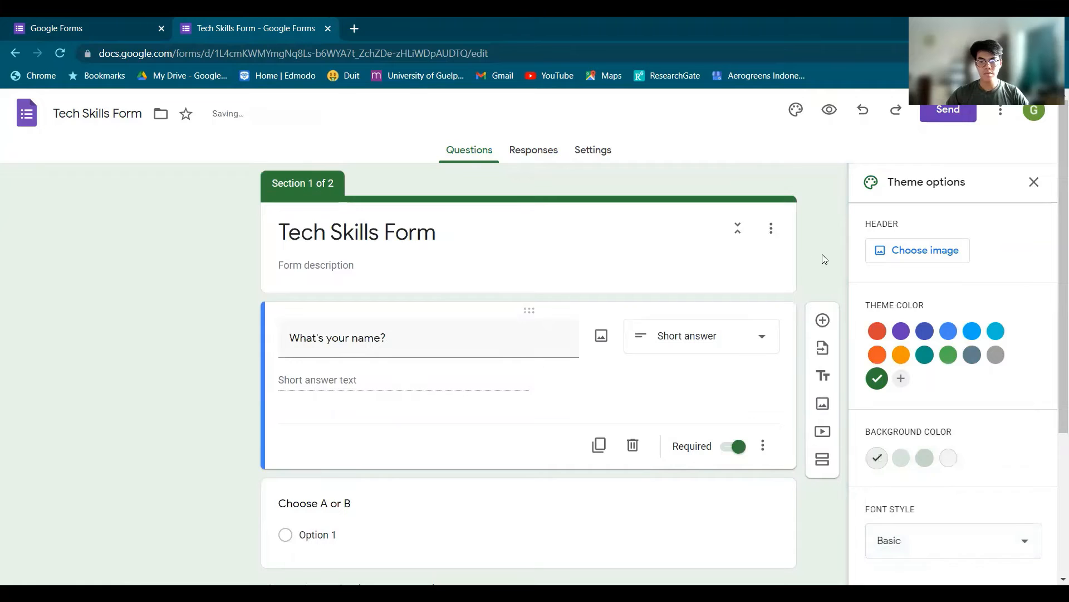
Preview the form, test advancing with the required name question left empty, and return to the editor.
{"action": "left_click", "coordinate": [1033, 182]}
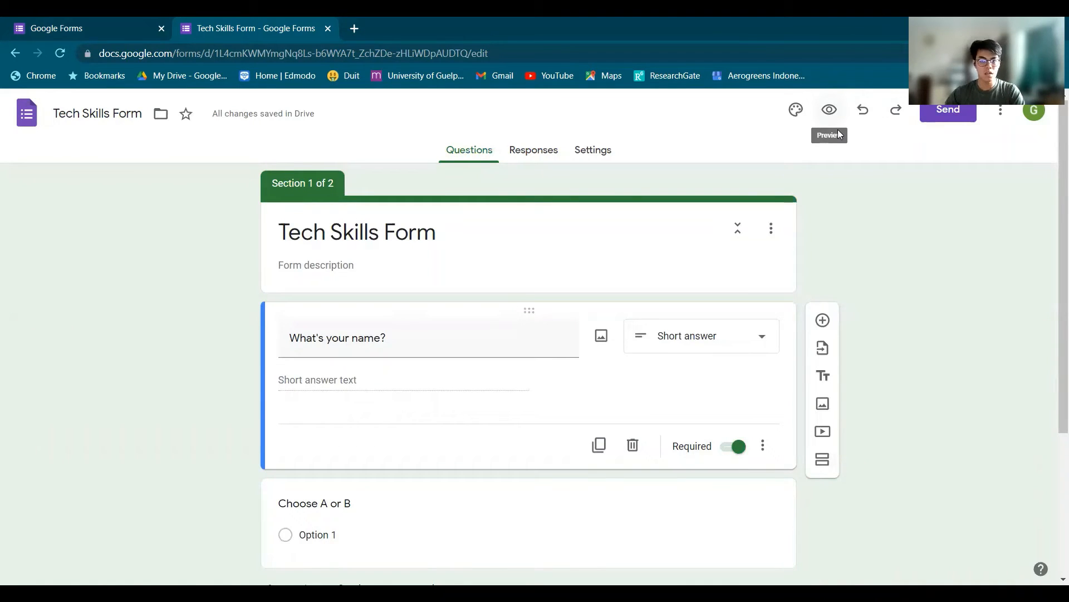
{"action": "left_click", "coordinate": [829, 110]}
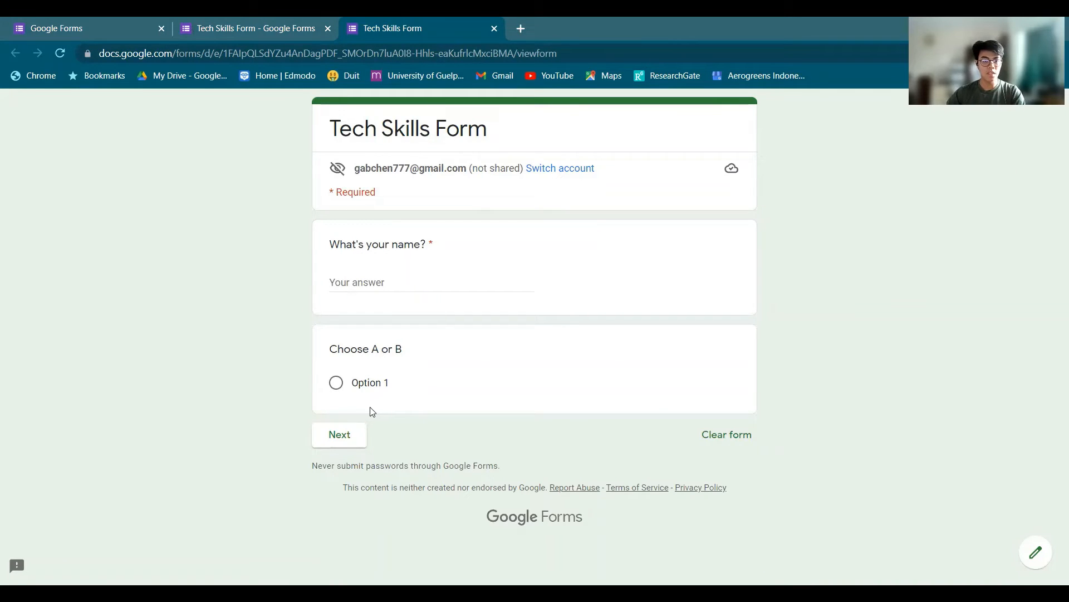
{"action": "left_click", "coordinate": [356, 439]}
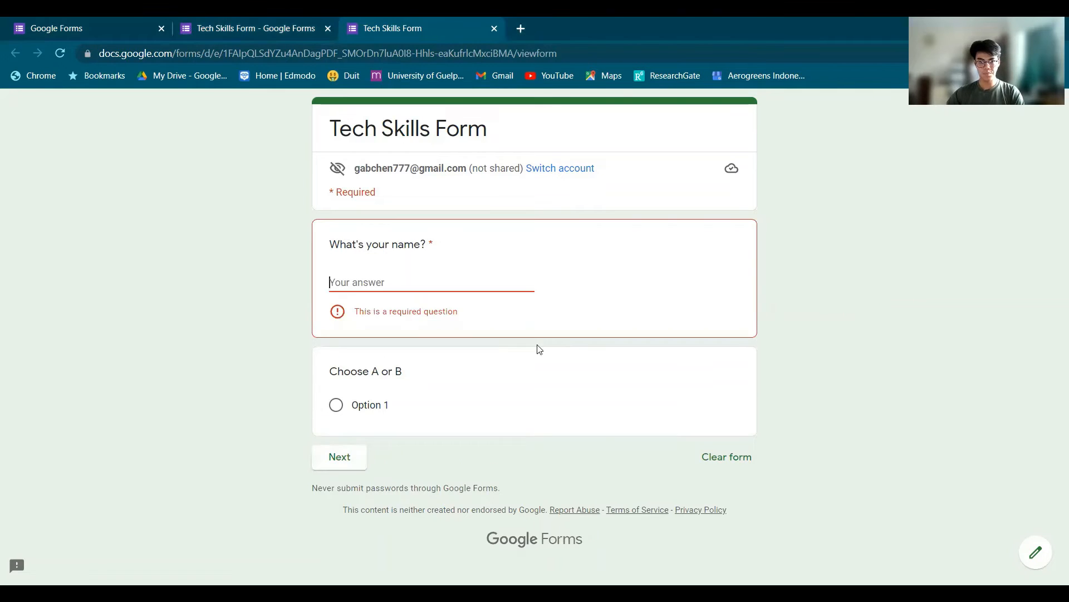
{"action": "left_click", "coordinate": [723, 455]}
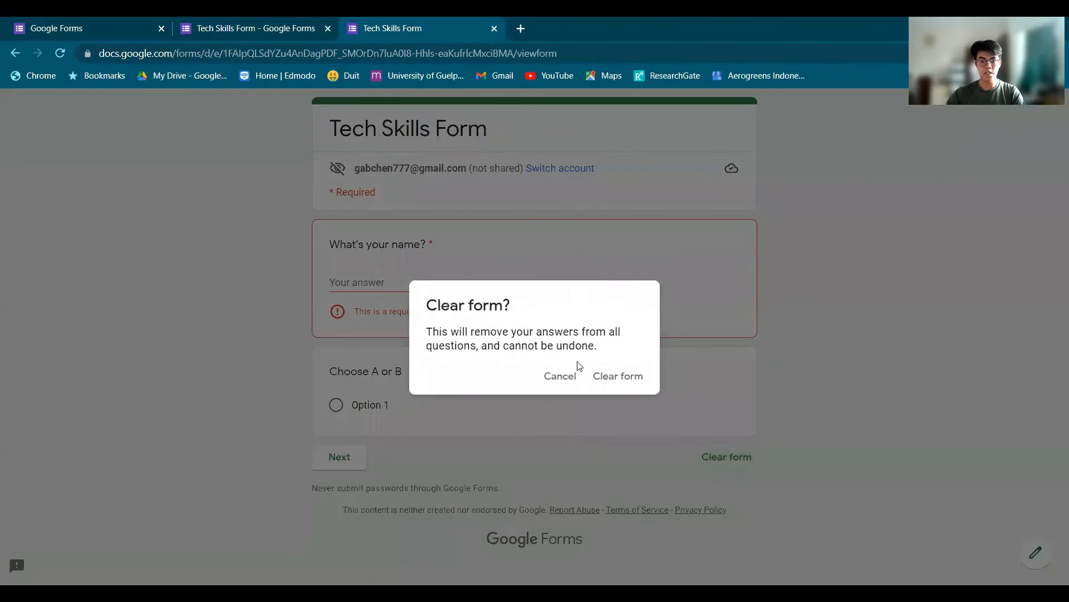
{"action": "left_click", "coordinate": [484, 206]}
{"action": "left_click", "coordinate": [494, 28]}
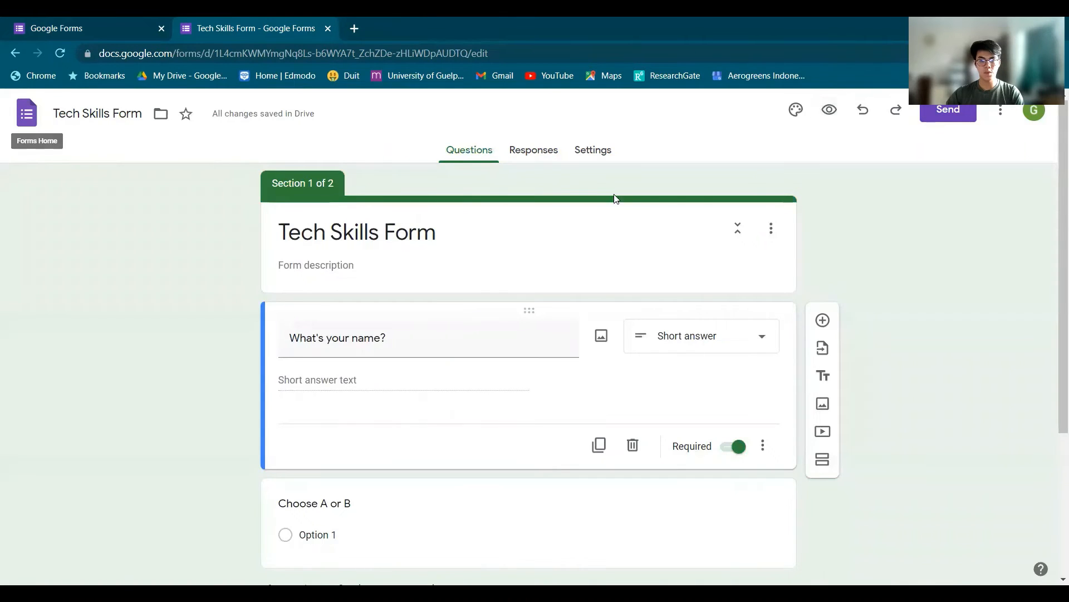
Set the answer options of the "Choose A or B" question to A and B.
{"action": "scroll", "coordinate": [940, 217], "scroll_direction": "down", "scroll_amount": 4}
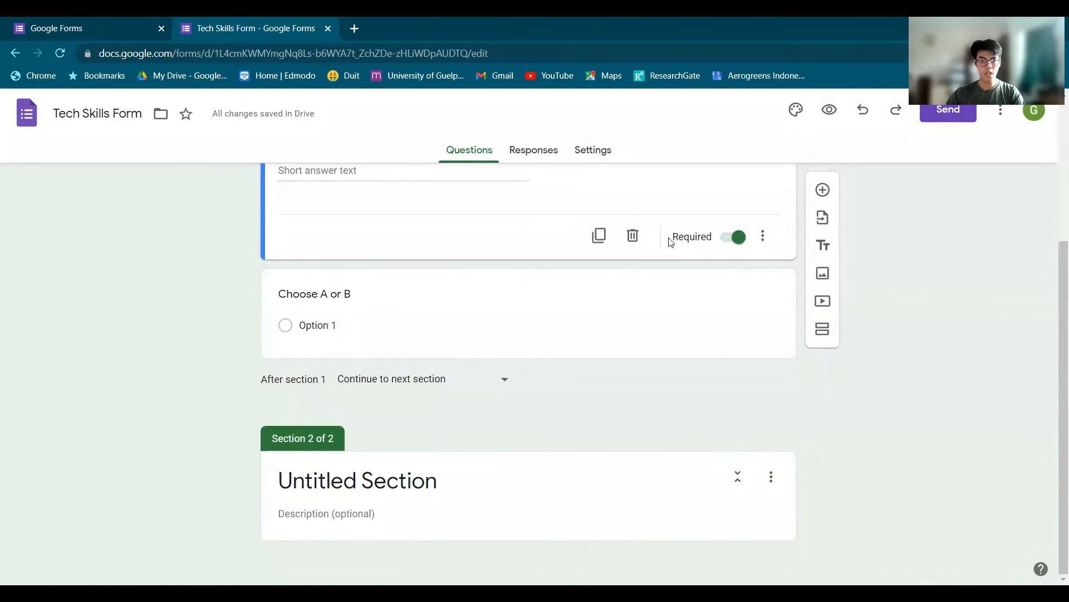
{"action": "left_click", "coordinate": [317, 325]}
{"action": "type", "text": "A"}
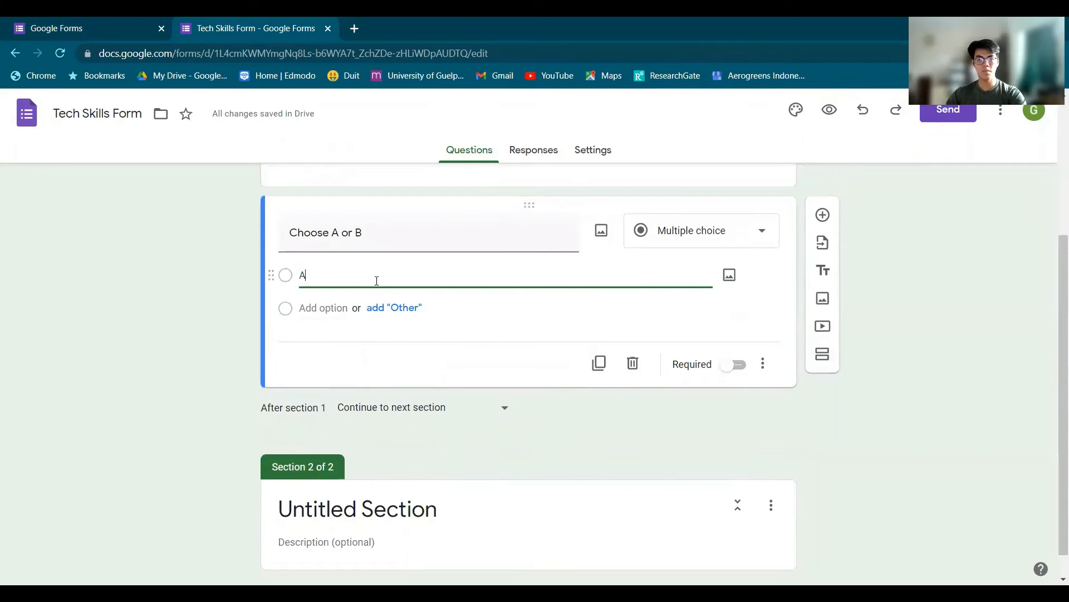
{"action": "left_click", "coordinate": [324, 336]}
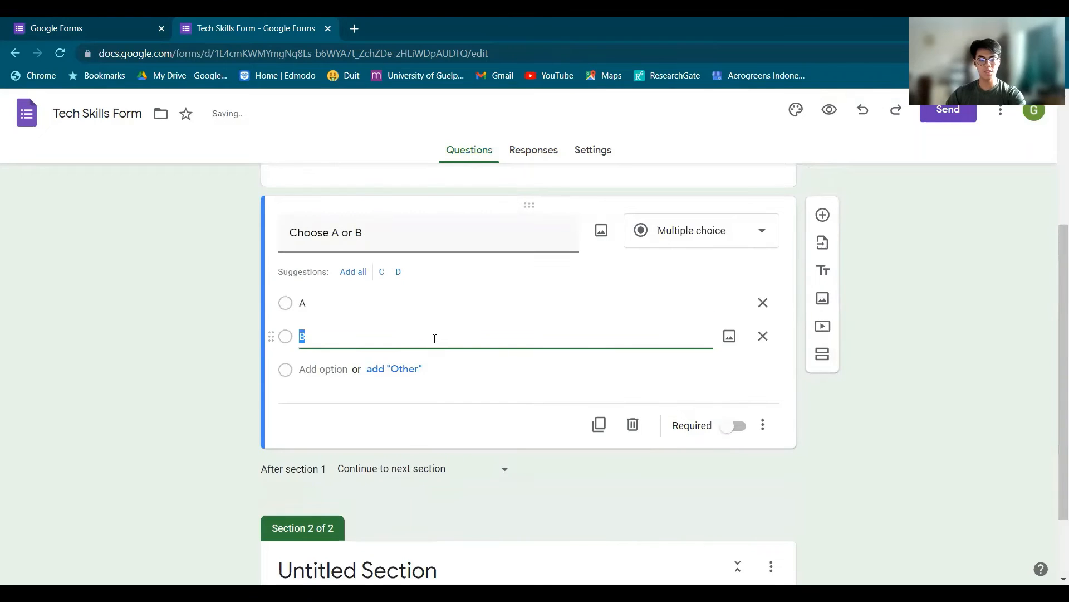
{"action": "type", "text": "B"}
{"action": "left_click", "coordinate": [880, 298]}
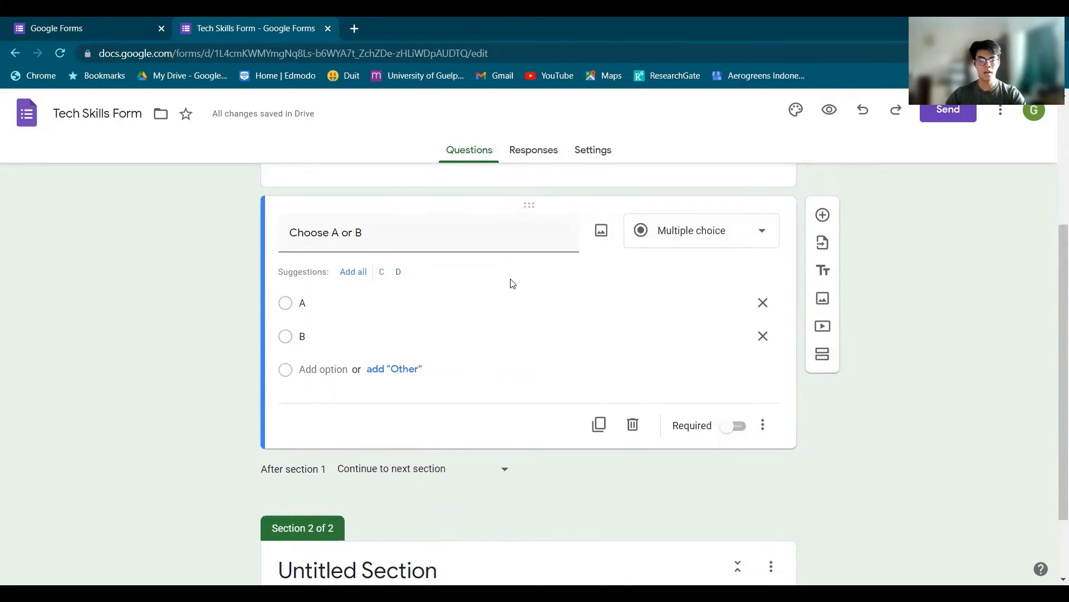
Delete the untitled second section from the form.
{"action": "scroll", "coordinate": [524, 362], "scroll_direction": "down", "scroll_amount": 2}
{"action": "left_click", "coordinate": [772, 476]}
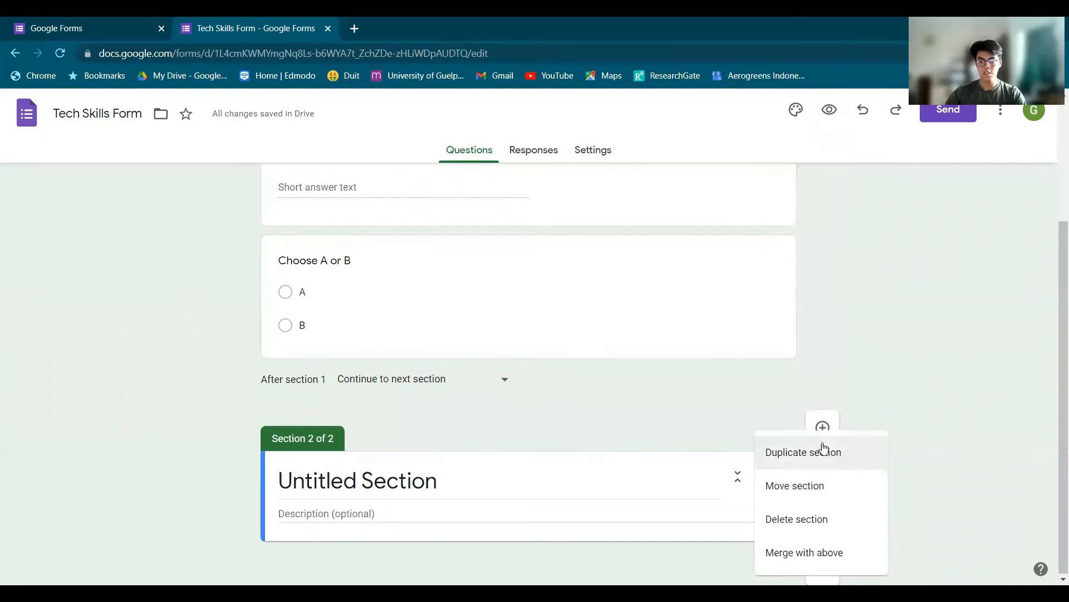
{"action": "left_click", "coordinate": [813, 520]}
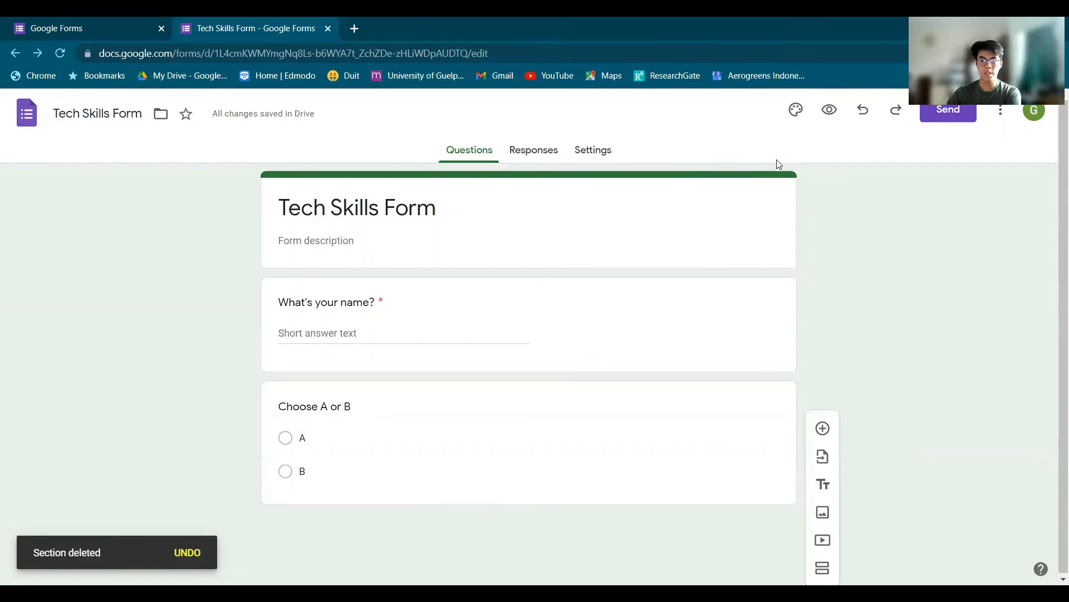
Check how the form can be sent by link, including a shortened URL, and leave the send options.
{"action": "left_click", "coordinate": [949, 111]}
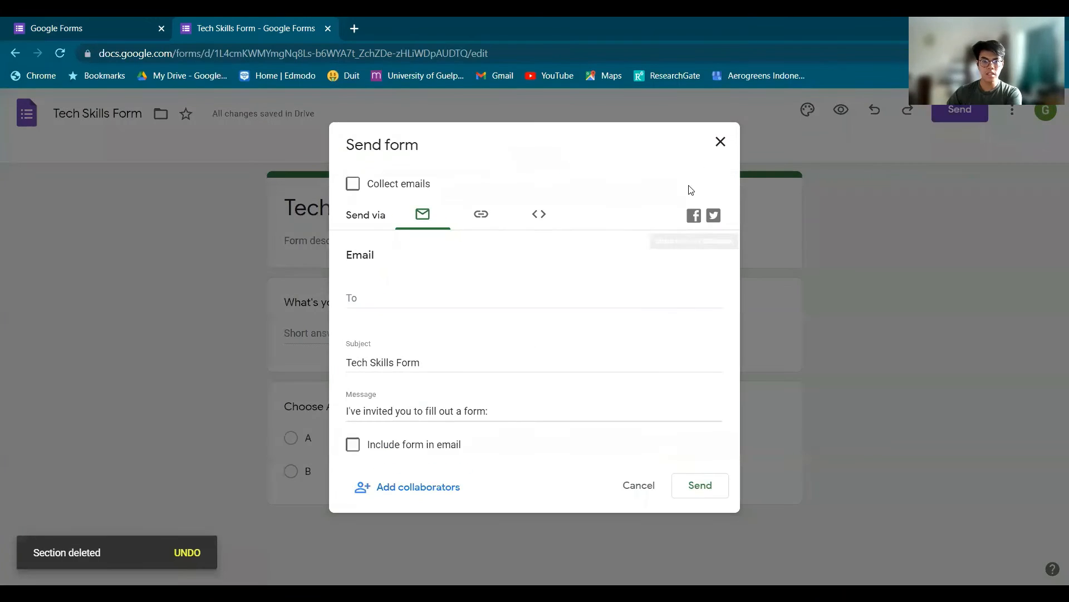
{"action": "left_click", "coordinate": [490, 213]}
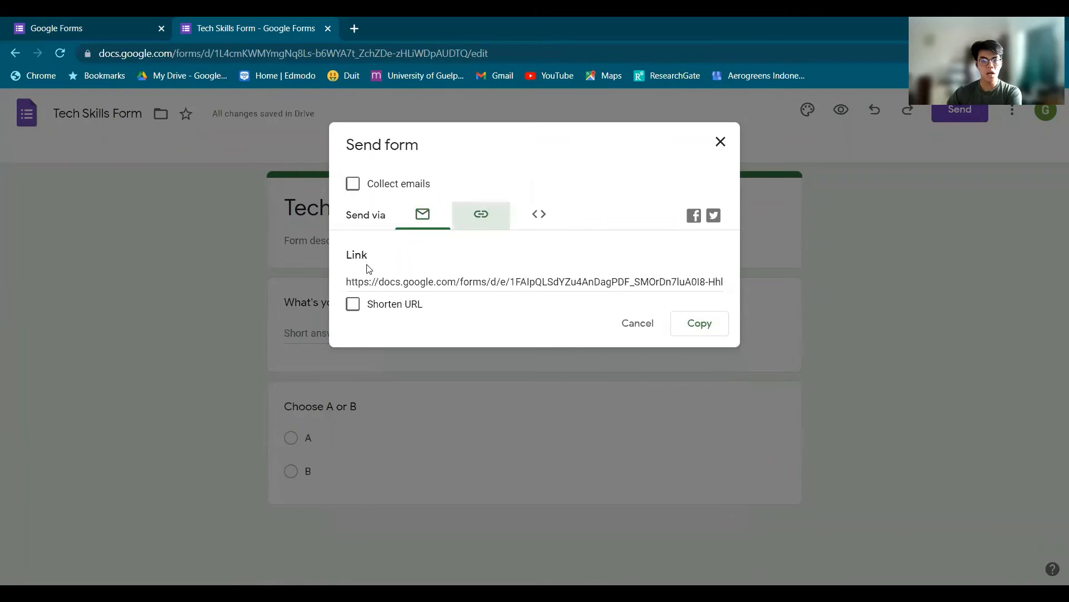
{"action": "left_click", "coordinate": [353, 304]}
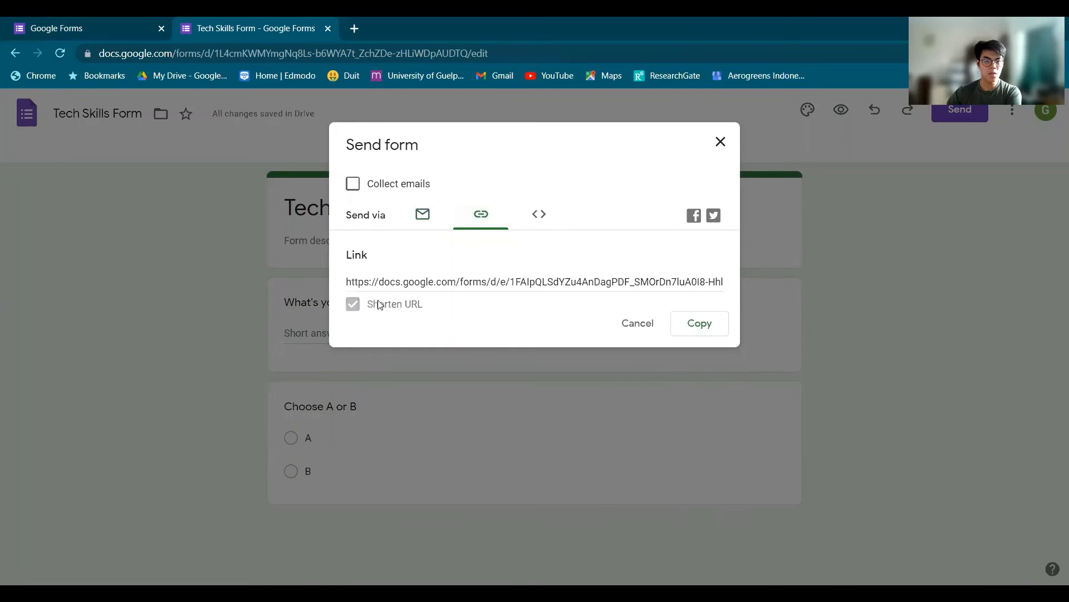
{"action": "left_click", "coordinate": [527, 325]}
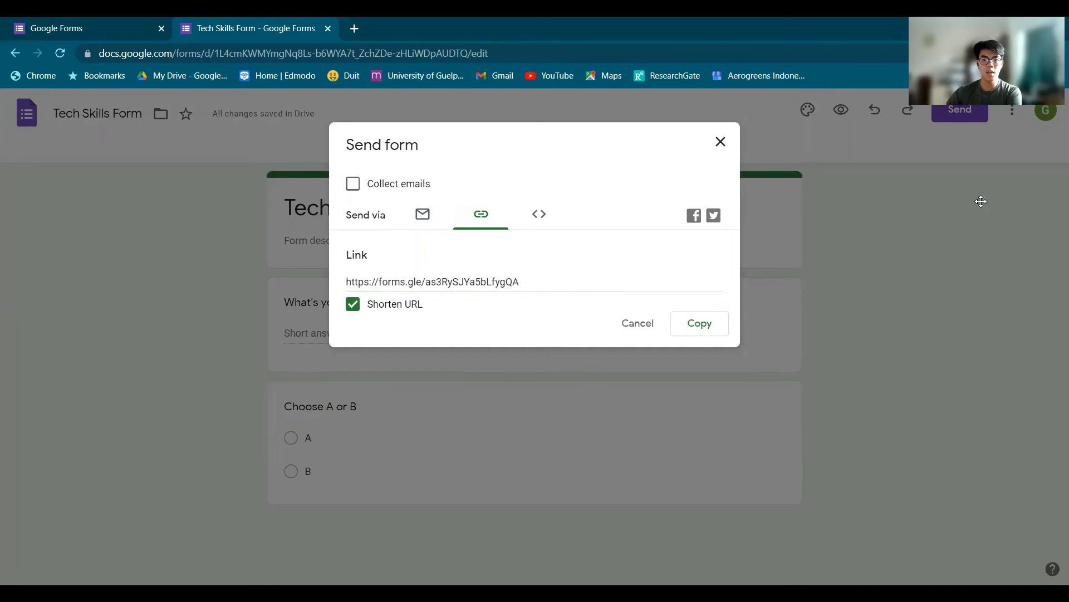
{"action": "left_click", "coordinate": [720, 142]}
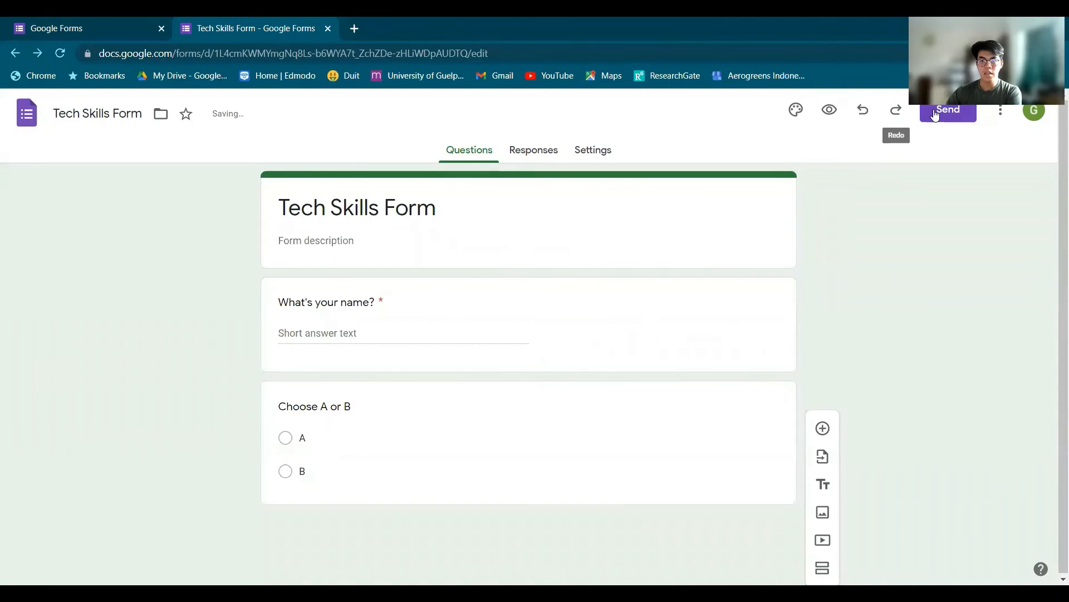
{"action": "left_click", "coordinate": [934, 110]}
{"action": "left_click", "coordinate": [481, 214]}
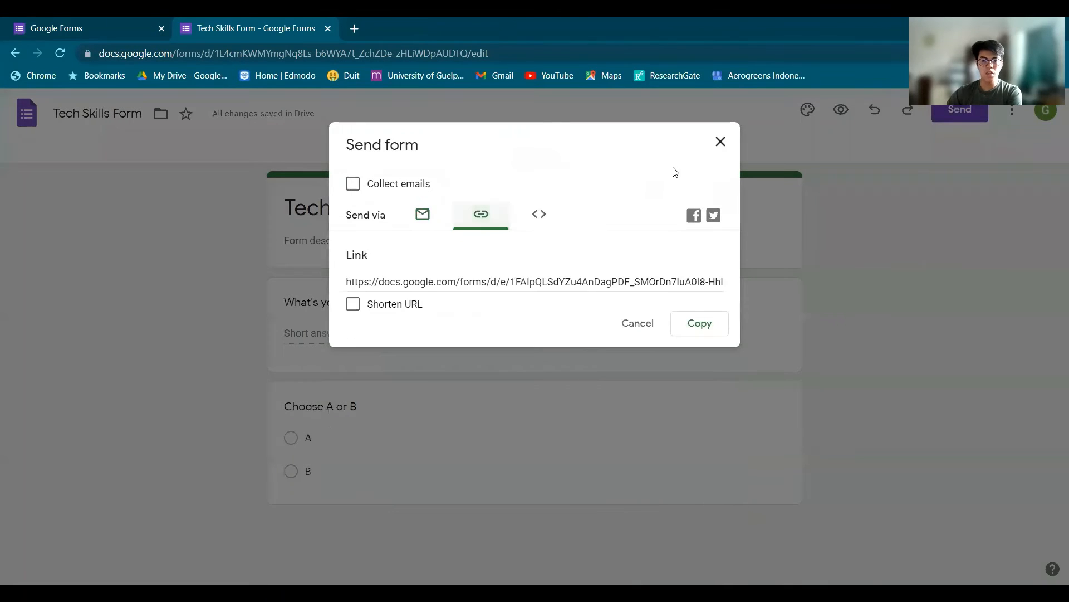
{"action": "left_click", "coordinate": [720, 143]}
View the form's responses and open its settings.
{"action": "left_click", "coordinate": [530, 158]}
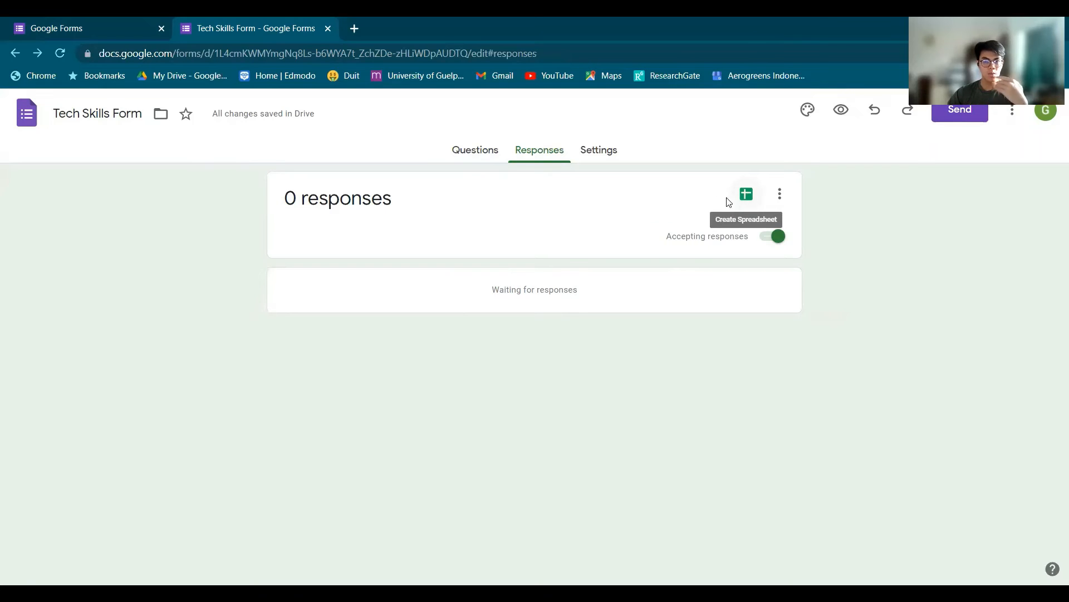
{"action": "left_click", "coordinate": [594, 159]}
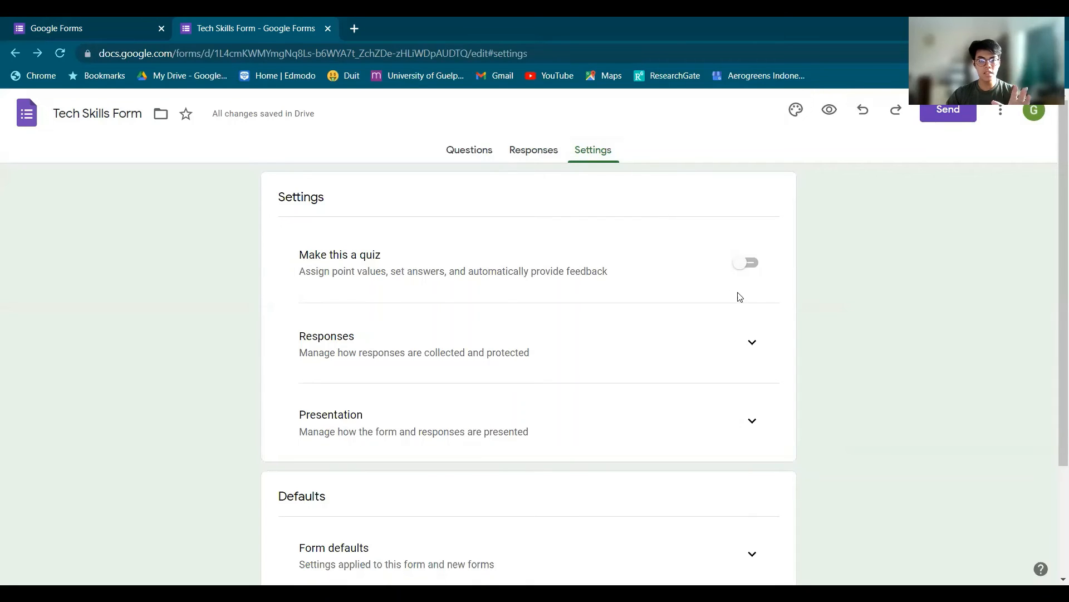
Expand the form's Responses settings and examine the options for collecting and protecting responses.
{"action": "left_click", "coordinate": [748, 342]}
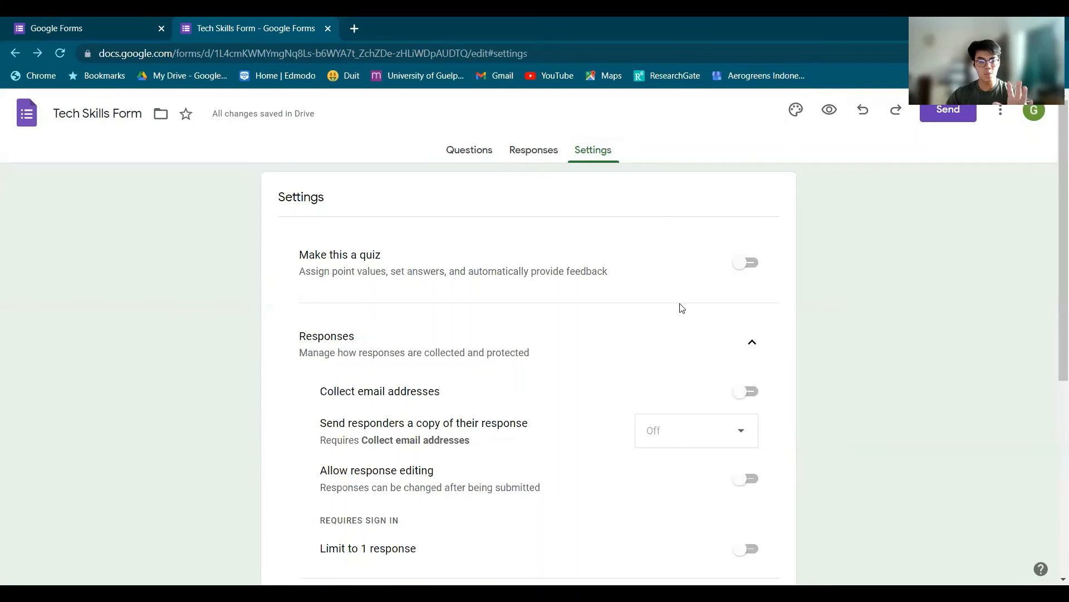
{"action": "scroll", "coordinate": [682, 308], "scroll_direction": "down", "scroll_amount": 6}
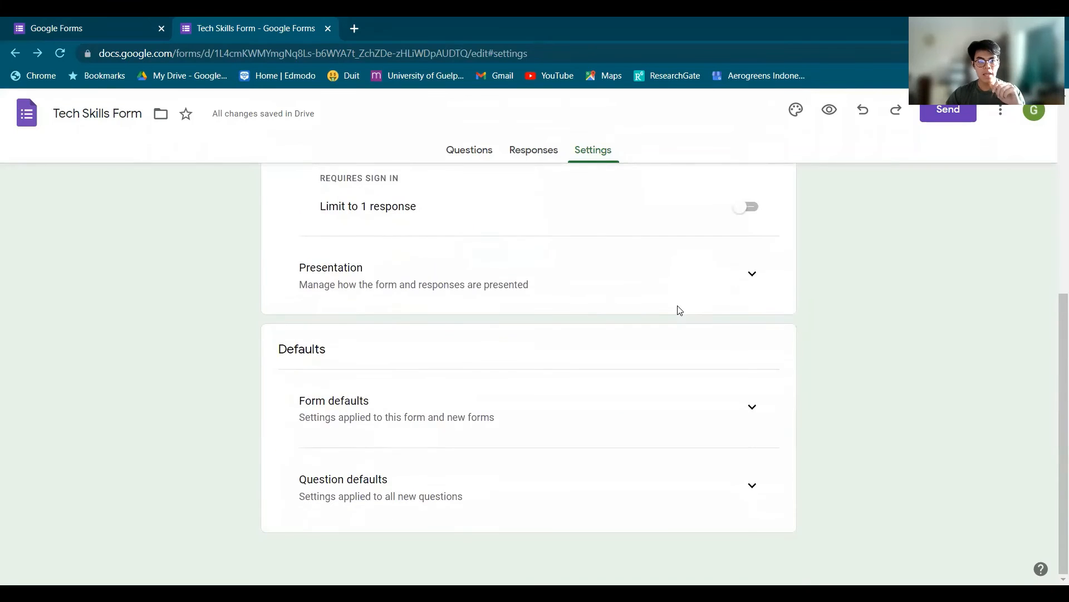
{"action": "scroll", "coordinate": [679, 310], "scroll_direction": "up", "scroll_amount": 3}
{"action": "scroll", "coordinate": [680, 310], "scroll_direction": "up", "scroll_amount": 2}
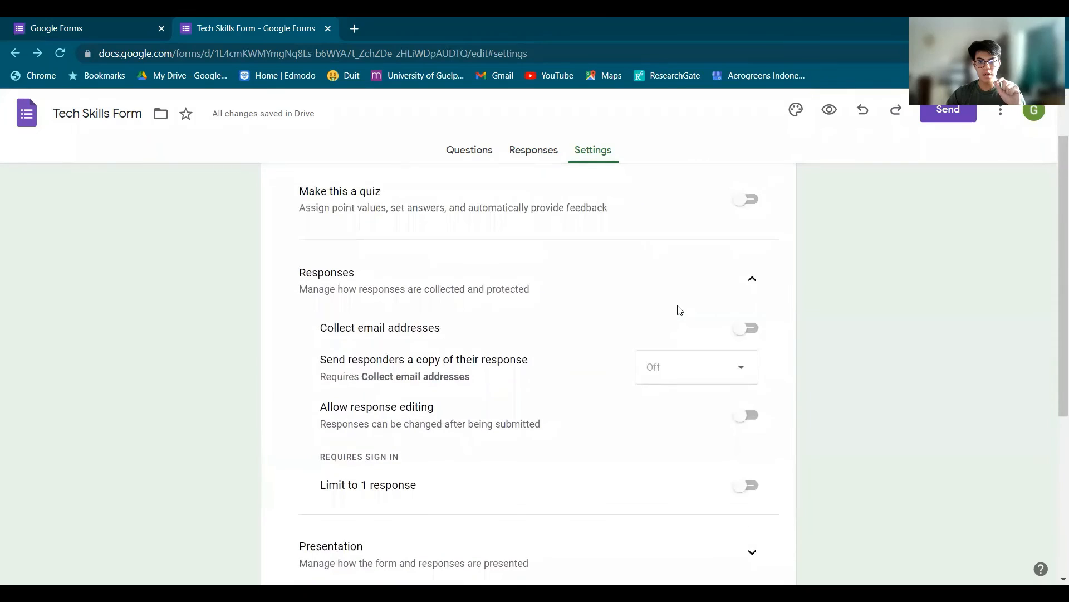
Expand the form defaults and question defaults and review the settings they offer.
{"action": "scroll", "coordinate": [737, 363], "scroll_direction": "down", "scroll_amount": 5}
{"action": "left_click", "coordinate": [748, 406]}
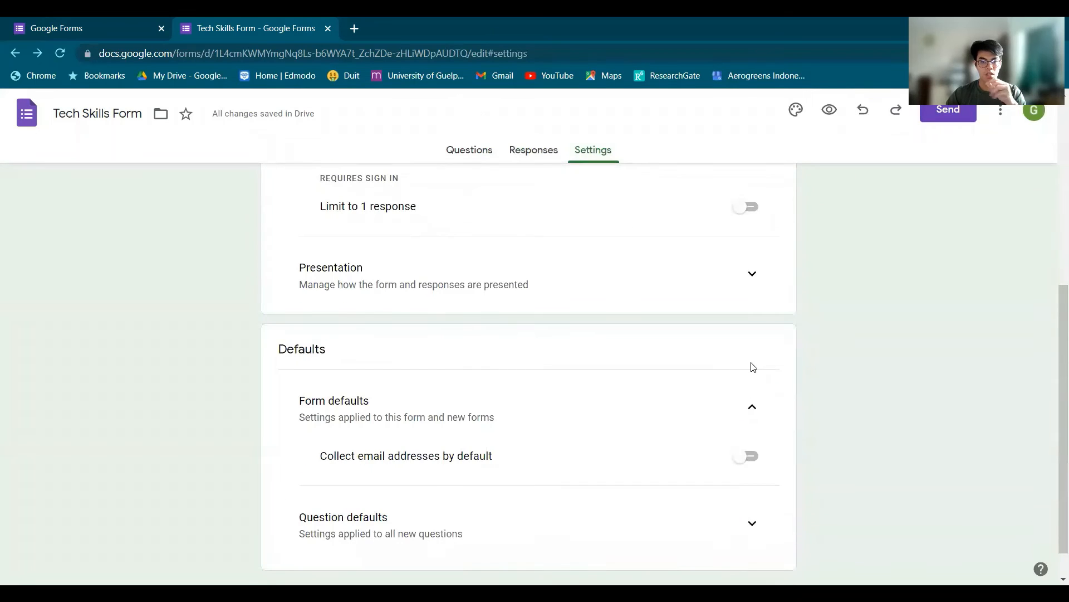
{"action": "scroll", "coordinate": [733, 423], "scroll_direction": "down", "scroll_amount": 1}
{"action": "left_click", "coordinate": [749, 483]}
{"action": "scroll", "coordinate": [710, 390], "scroll_direction": "down", "scroll_amount": 1}
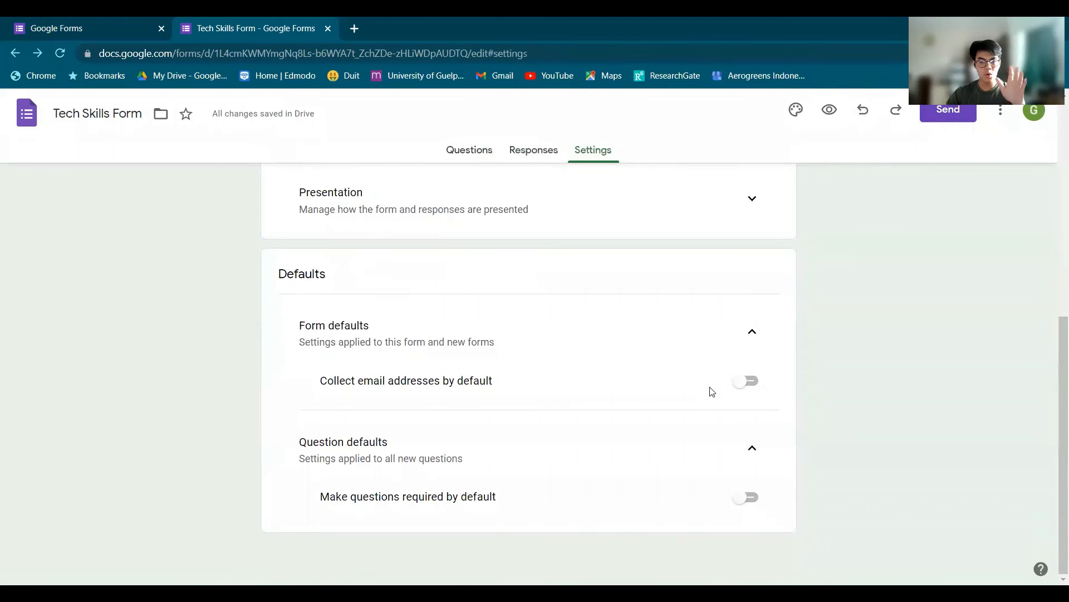
{"action": "scroll", "coordinate": [696, 373], "scroll_direction": "up", "scroll_amount": 8}
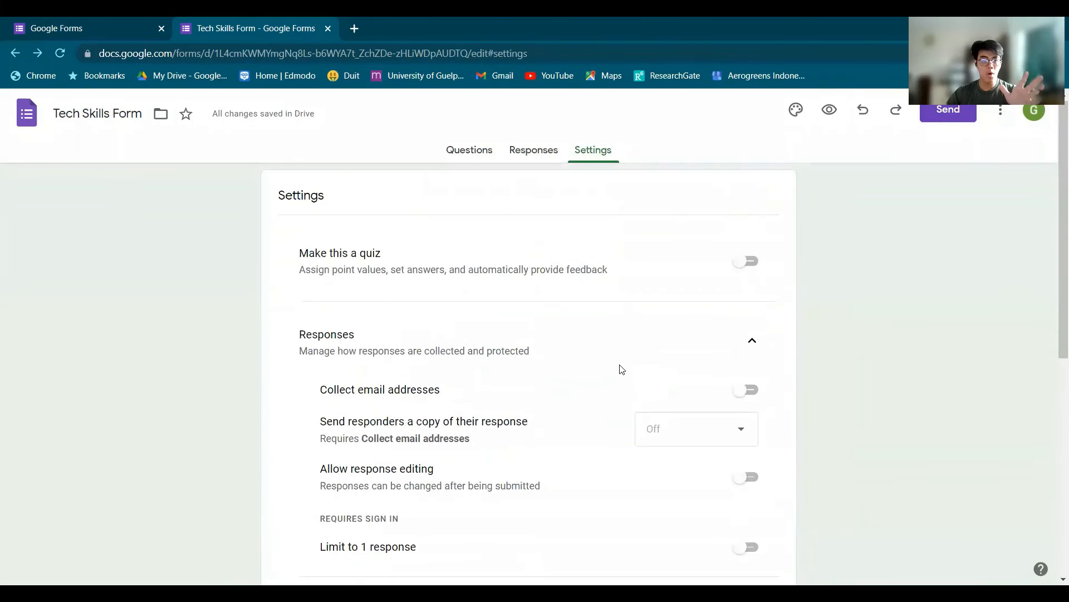
Open the existing UPH Health and Wellness Survey from the Forms home page and look over its first questions.
{"action": "left_click", "coordinate": [78, 25]}
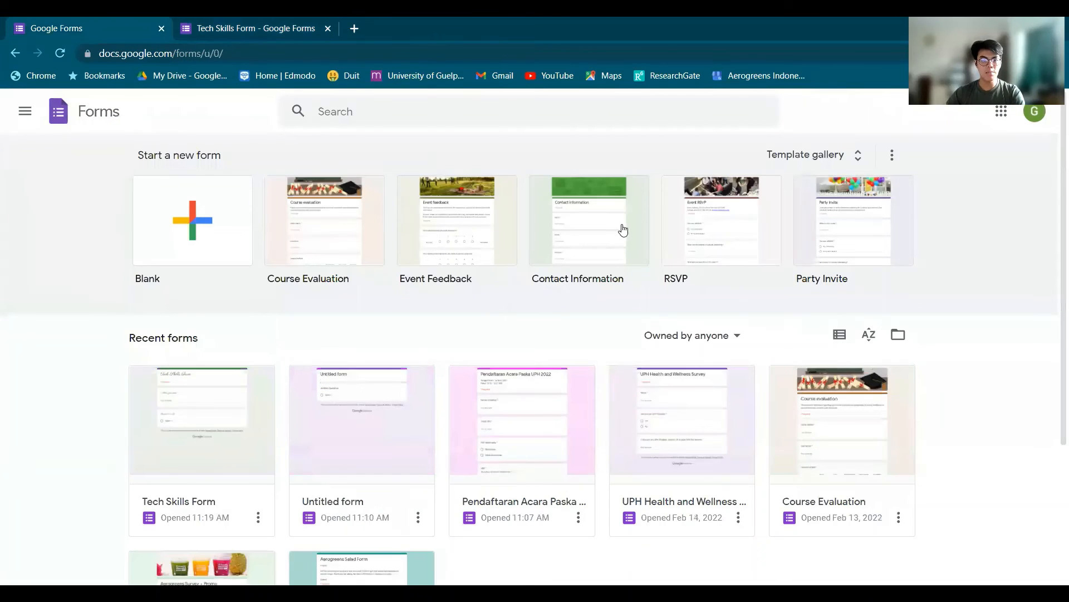
{"action": "scroll", "coordinate": [653, 357], "scroll_direction": "down", "scroll_amount": 1}
{"action": "left_click", "coordinate": [653, 361]}
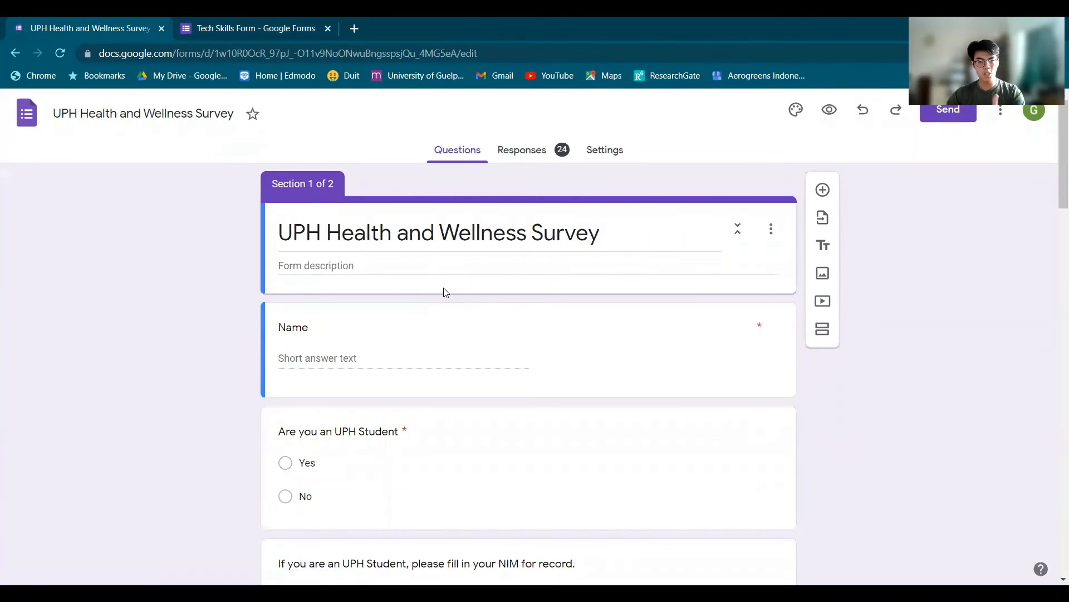
{"action": "scroll", "coordinate": [140, 309], "scroll_direction": "down", "scroll_amount": 2}
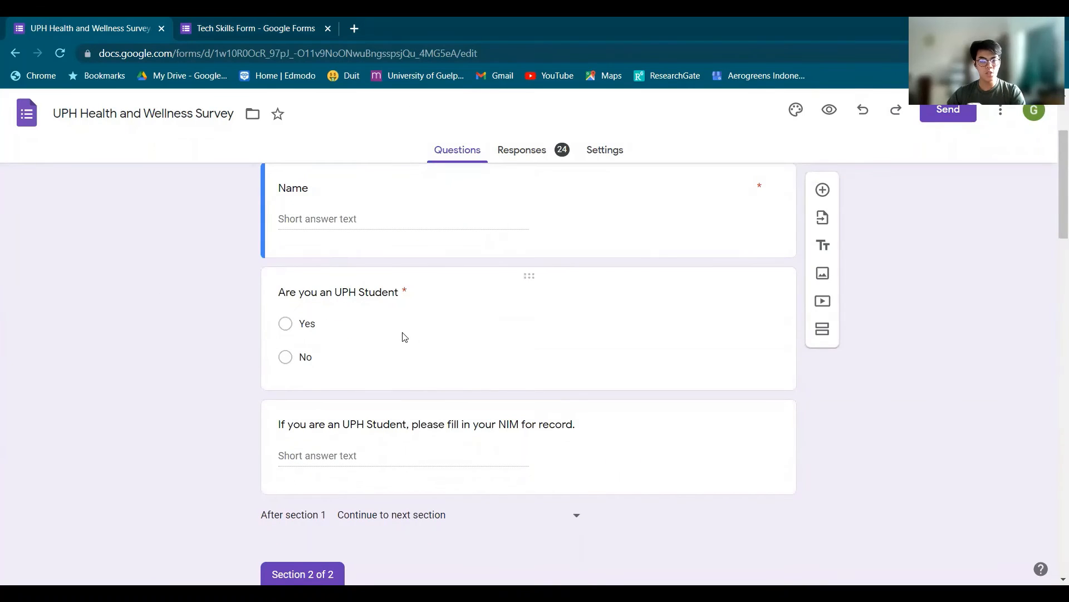
{"action": "scroll", "coordinate": [430, 308], "scroll_direction": "up", "scroll_amount": 2}
Review the survey's collected responses in the summary, including the Name answers, and switch to the per-question view.
{"action": "left_click", "coordinate": [520, 154]}
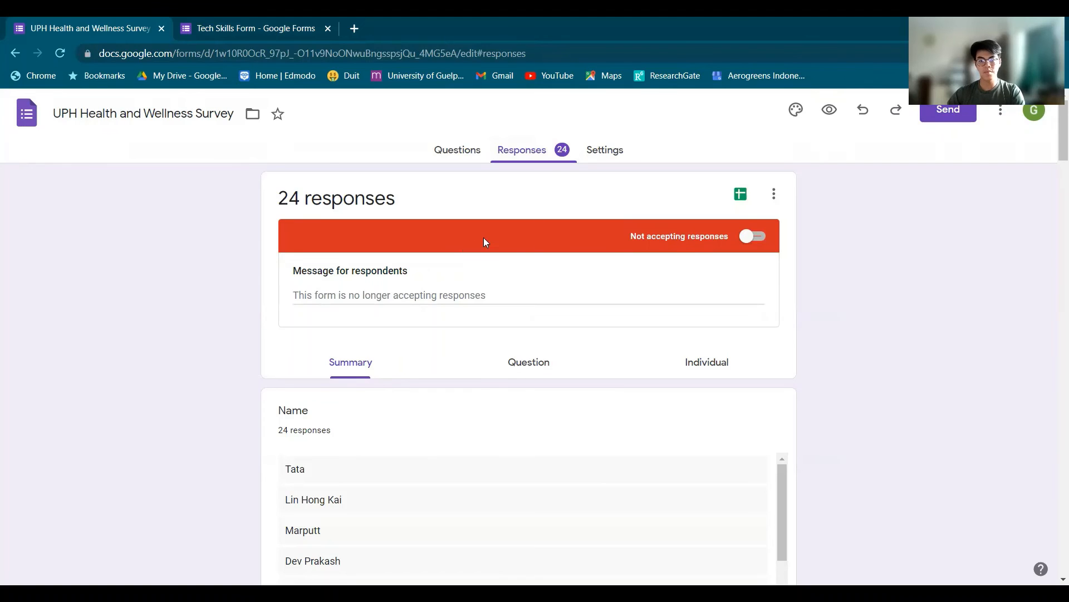
{"action": "scroll", "coordinate": [483, 240], "scroll_direction": "down", "scroll_amount": 2}
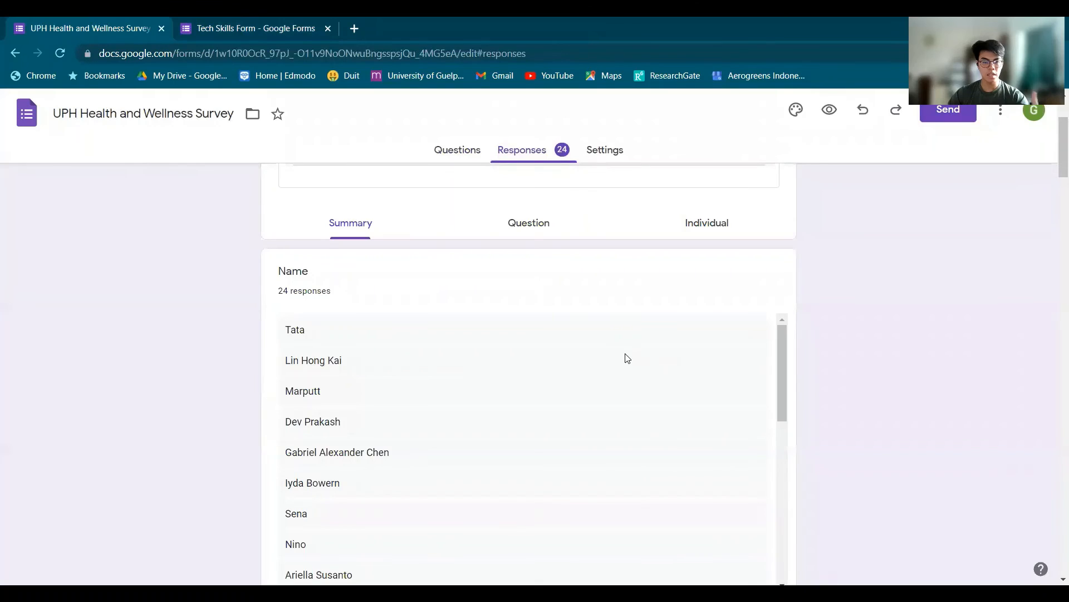
{"action": "scroll", "coordinate": [626, 355], "scroll_direction": "down", "scroll_amount": 8}
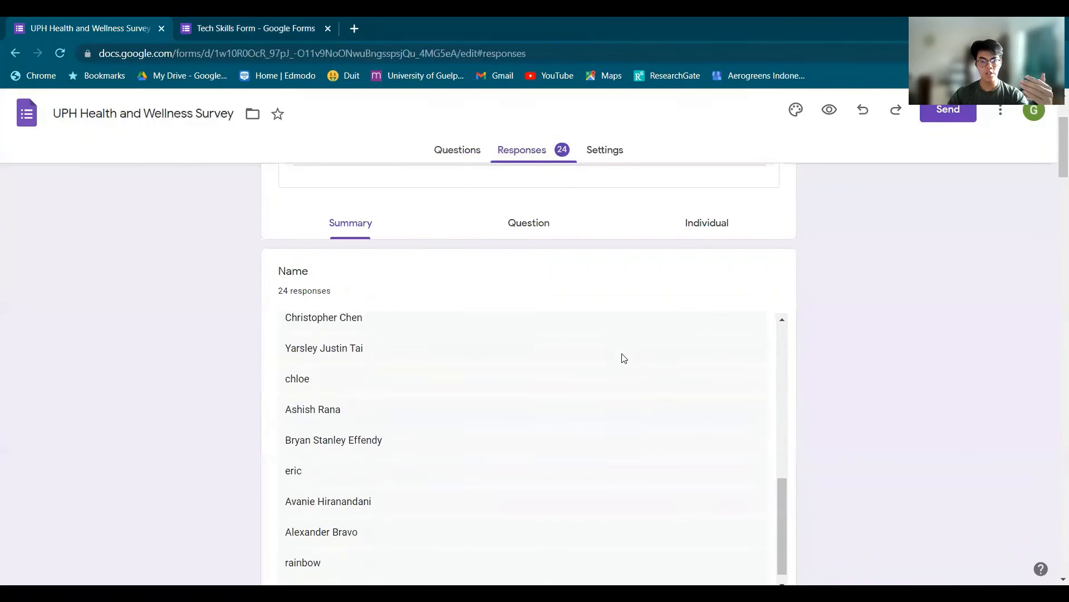
{"action": "left_click", "coordinate": [549, 235]}
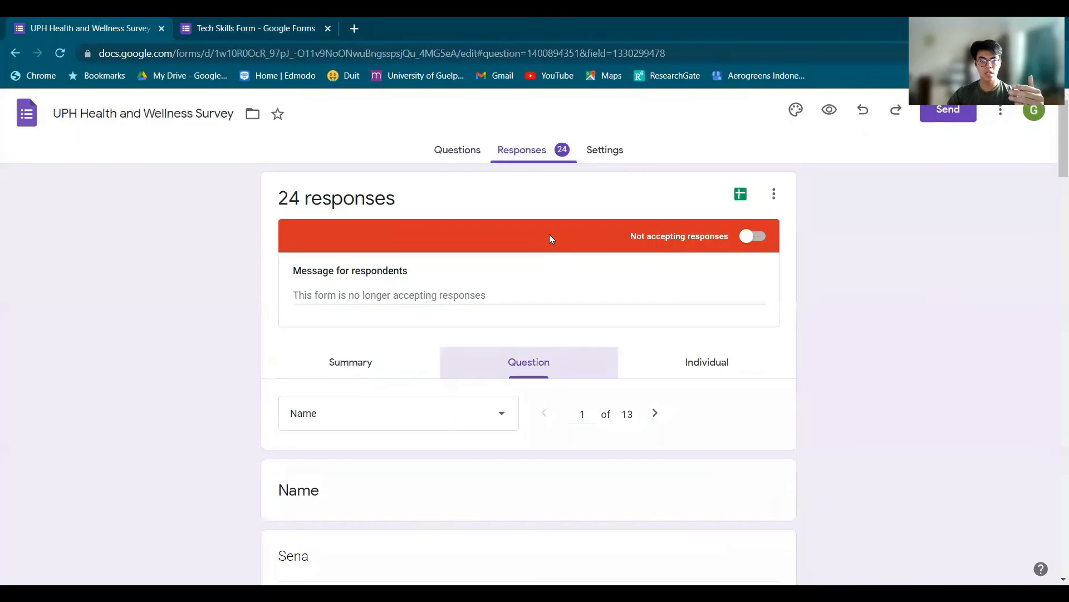
Open the survey's linked response spreadsheet and look through its rows and question columns.
{"action": "left_click", "coordinate": [741, 194]}
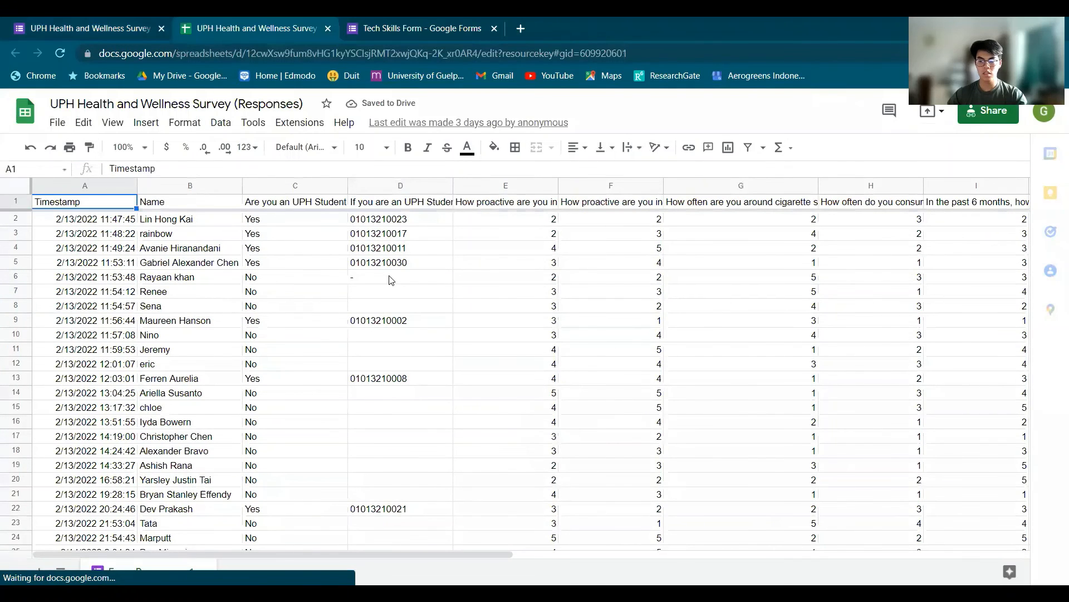
{"action": "scroll", "coordinate": [391, 280], "scroll_direction": "down", "scroll_amount": 3}
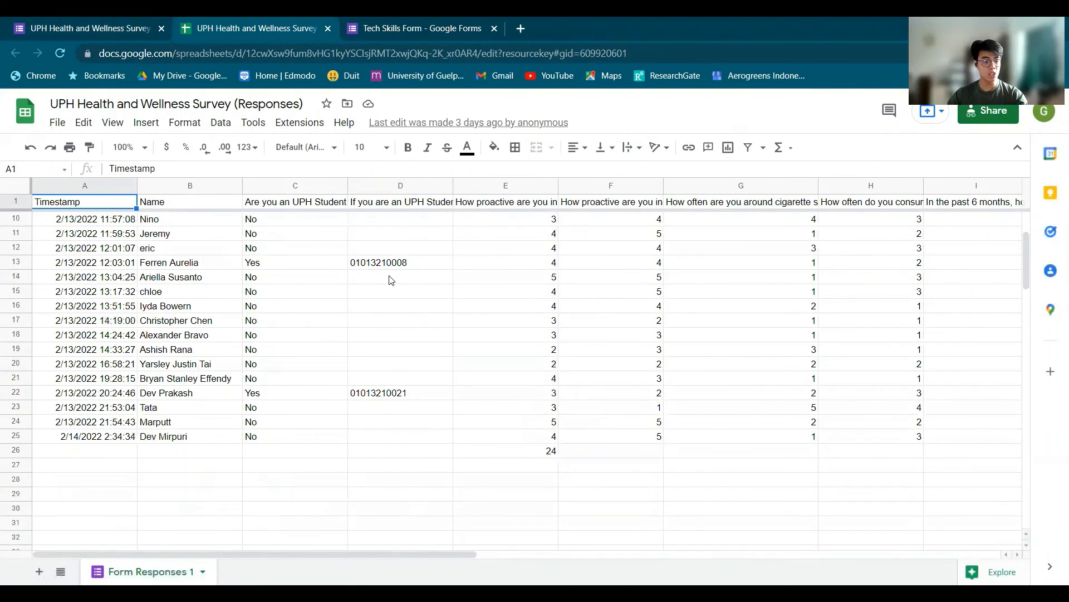
{"action": "scroll", "coordinate": [392, 280], "scroll_direction": "up", "scroll_amount": 3}
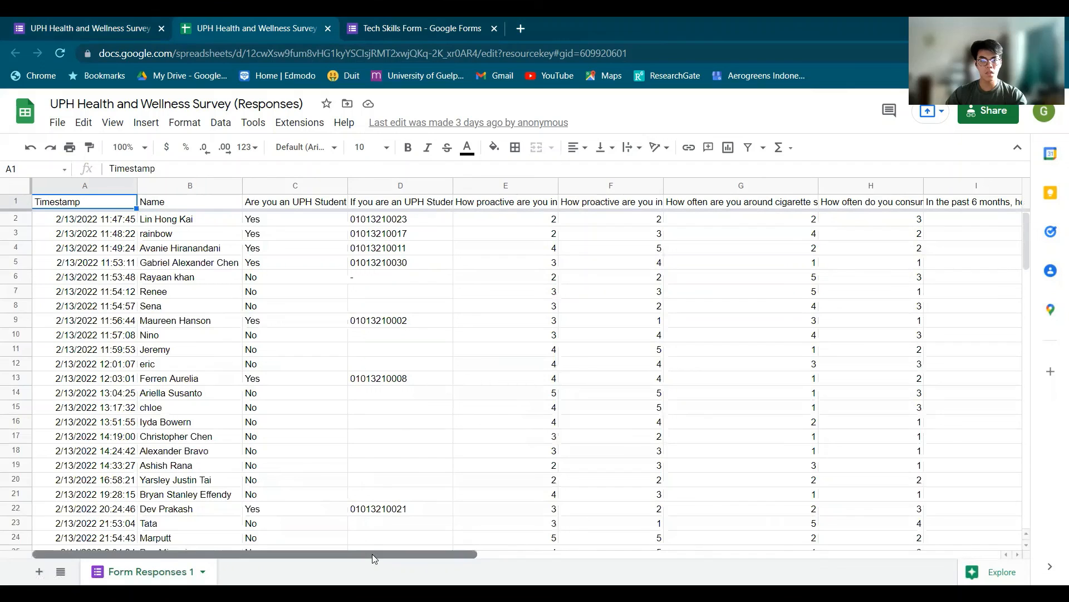
{"action": "left_click_drag", "start_coordinate": [372, 553], "coordinate": [641, 536]}
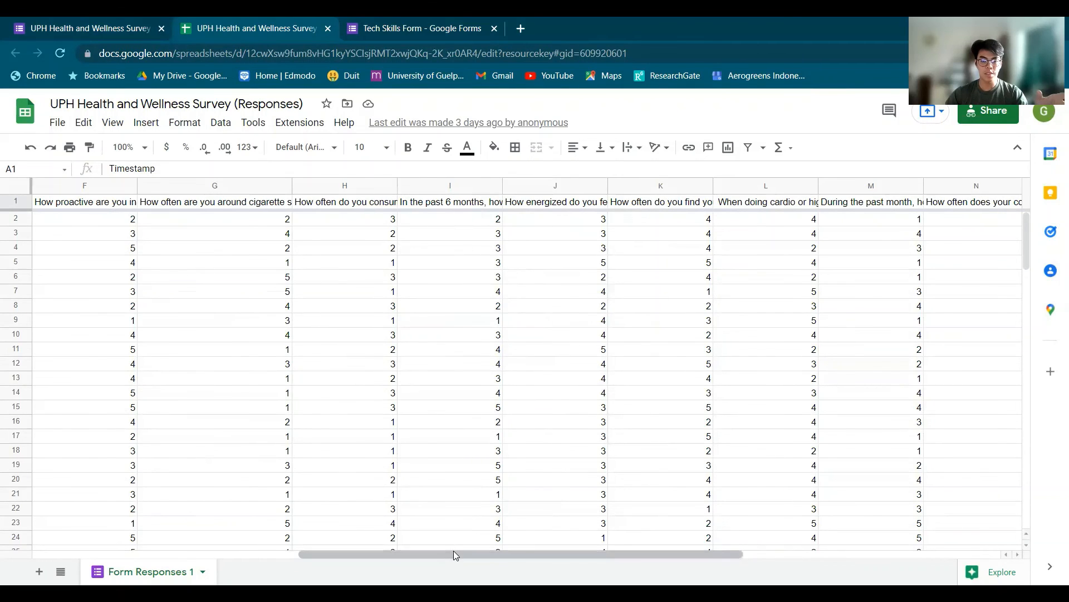
{"action": "left_click_drag", "start_coordinate": [454, 551], "coordinate": [196, 543]}
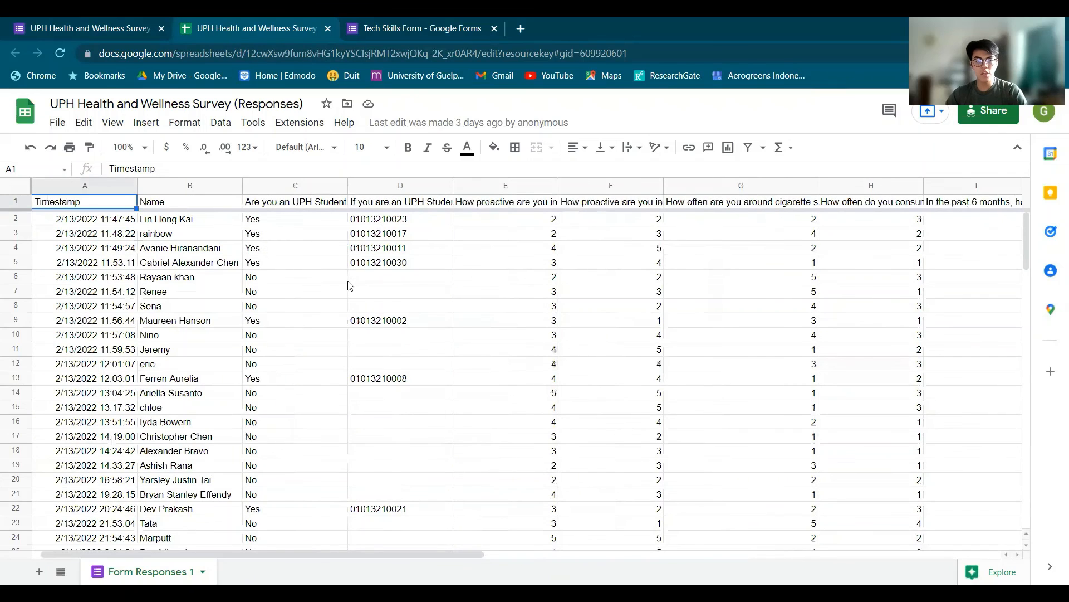